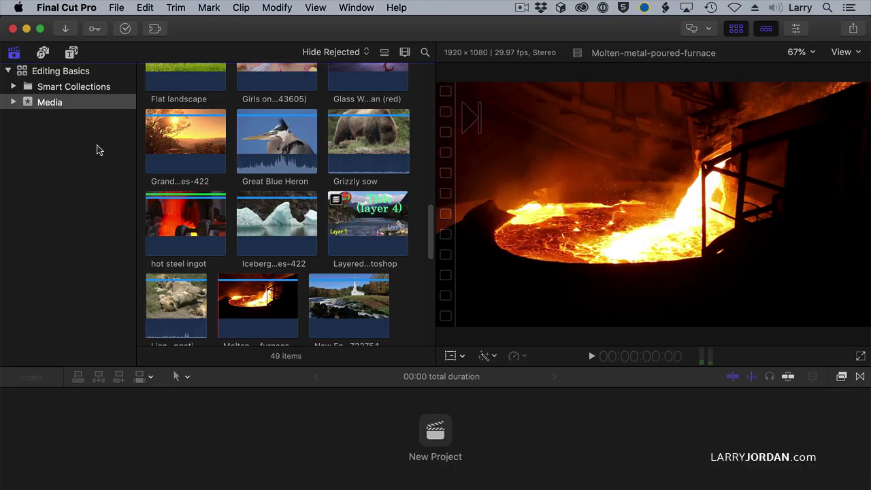
Expand Media's keyword collections and browse Adults, Pond 5, Pouring Steel and Kids
click(14, 103)
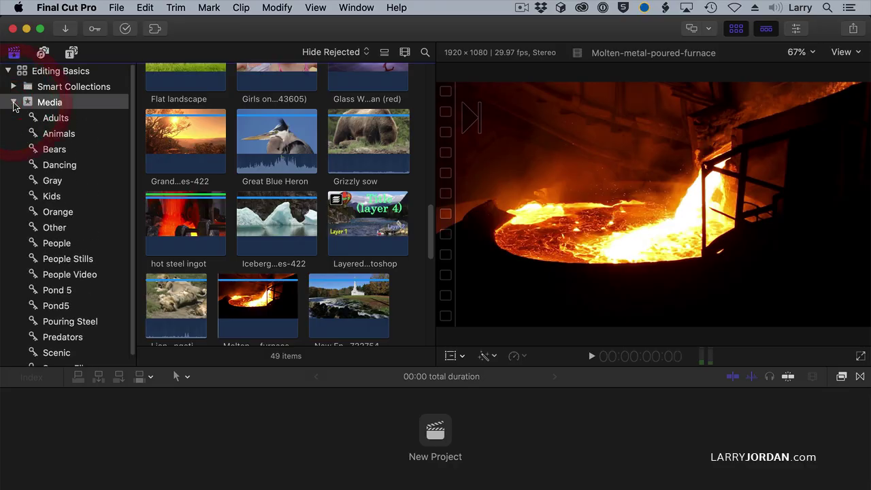
scroll(94, 171, down, 1)
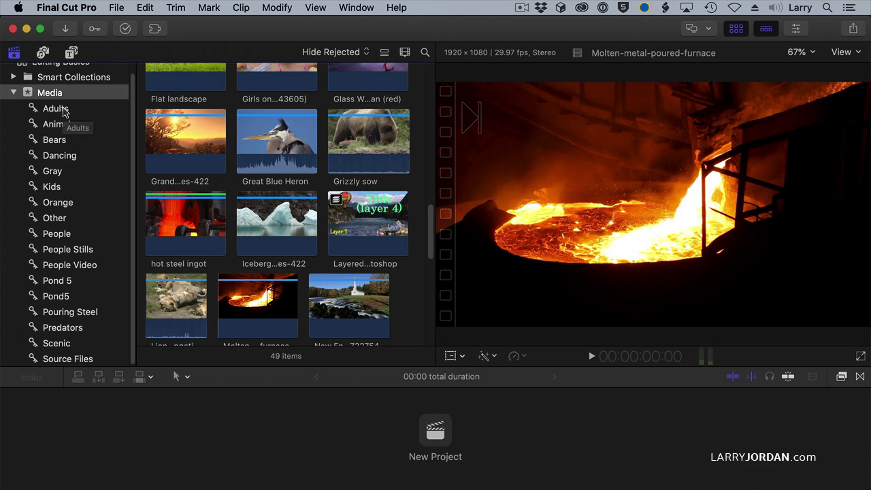
click(63, 110)
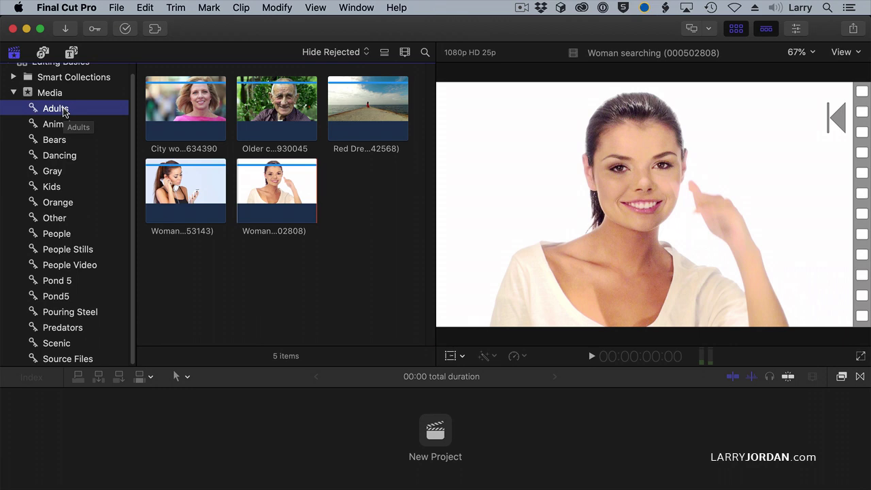
click(63, 280)
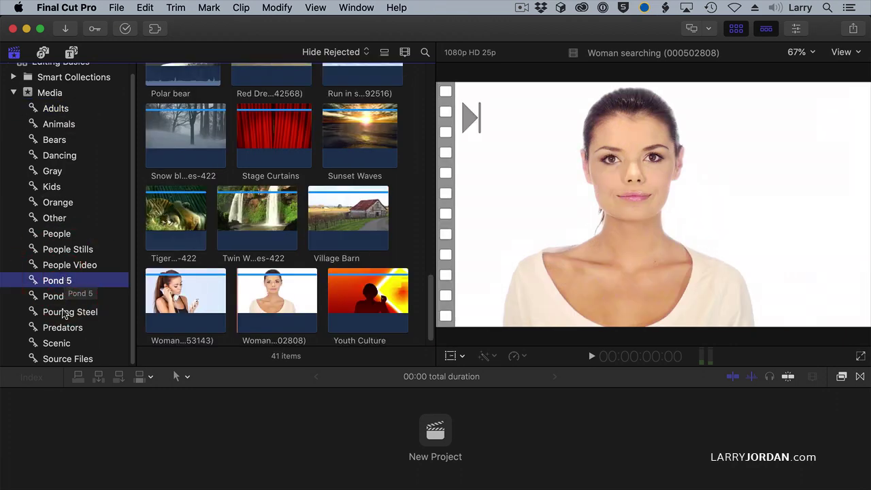
click(66, 312)
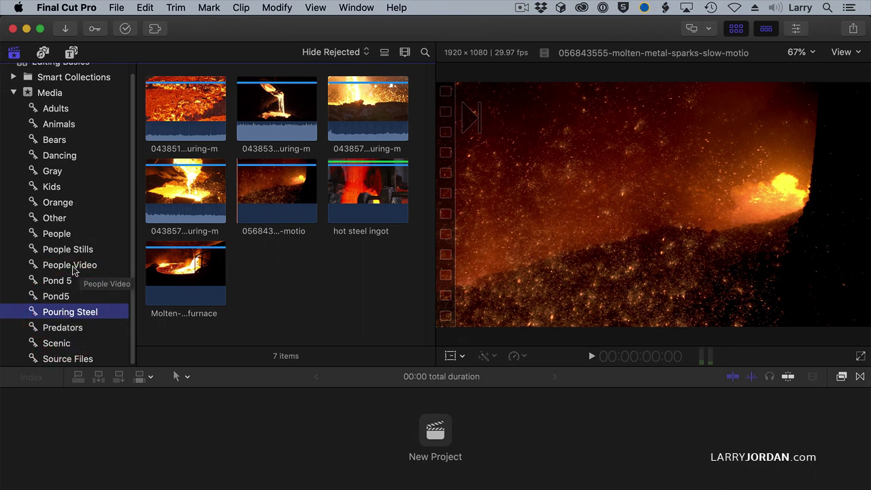
click(65, 109)
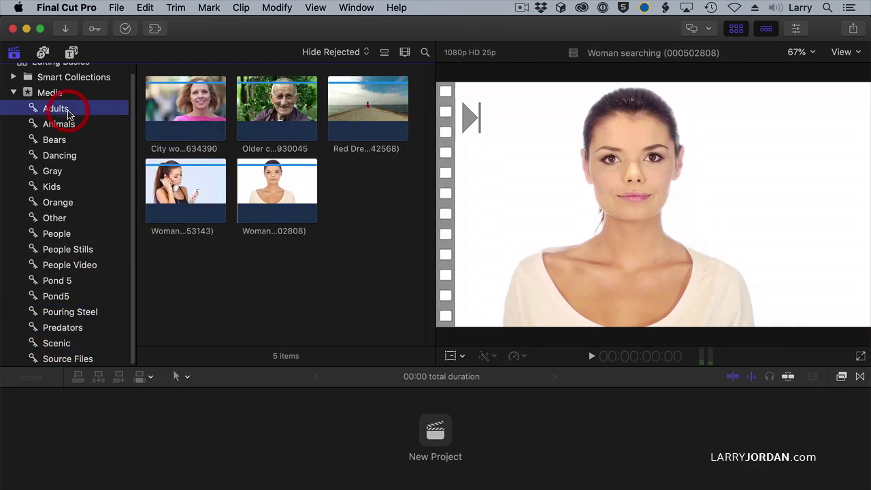
click(57, 188)
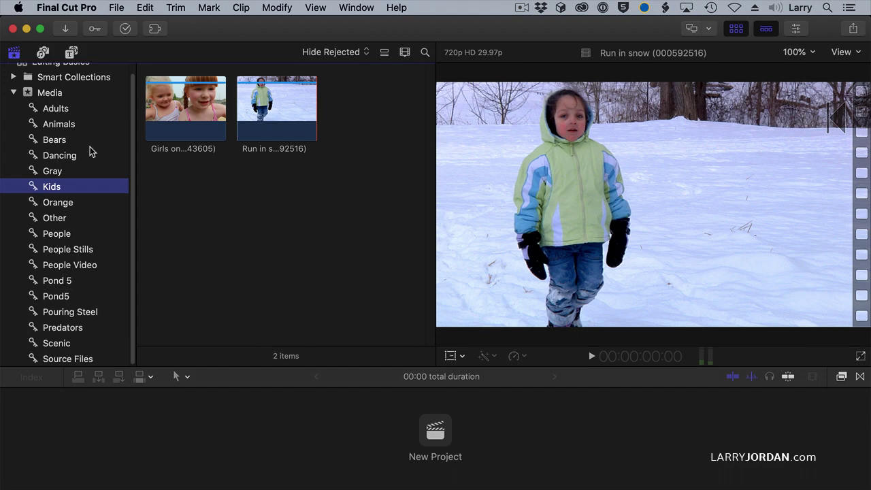
Browse Animals and Predators, previewing the lion, then select Polar bear in Animals
click(86, 129)
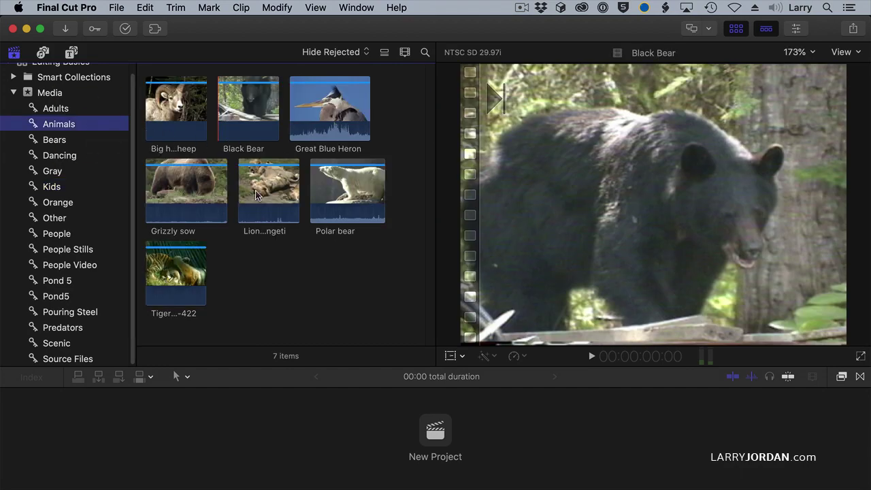
click(239, 207)
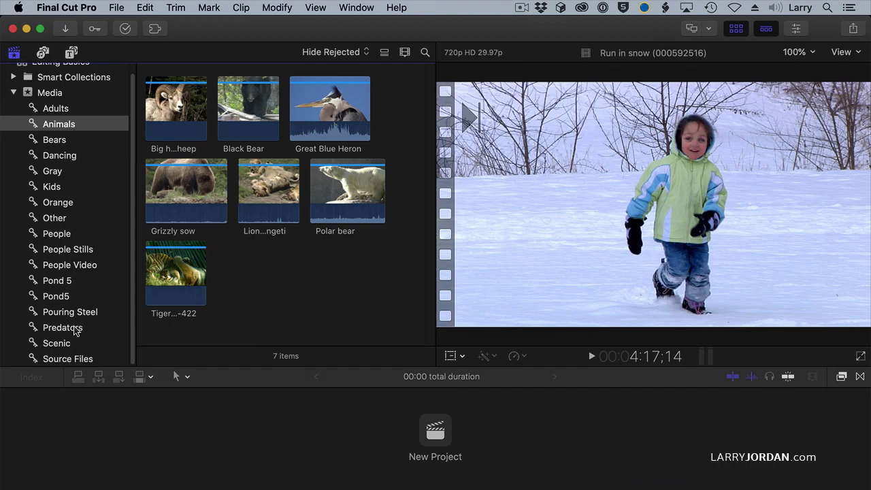
click(77, 327)
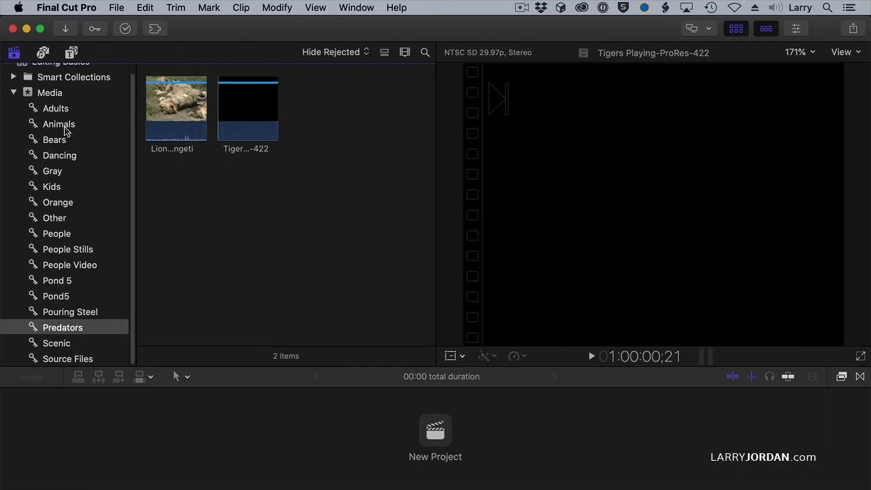
click(64, 128)
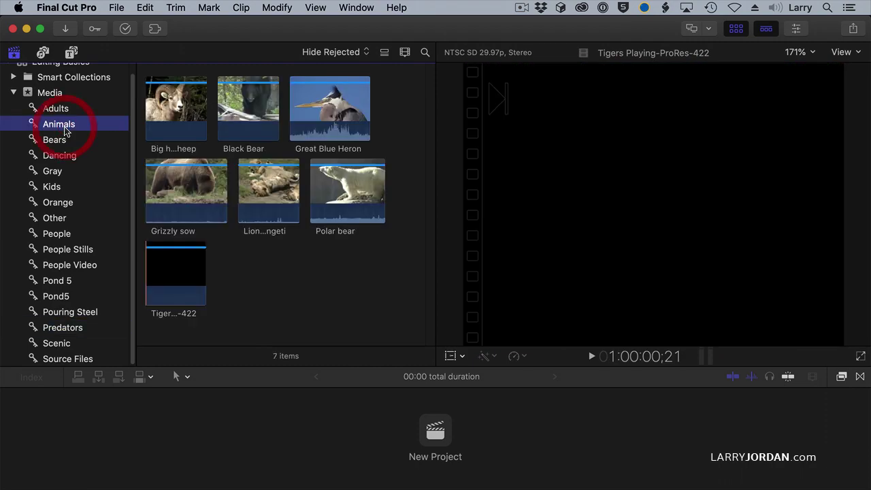
click(352, 211)
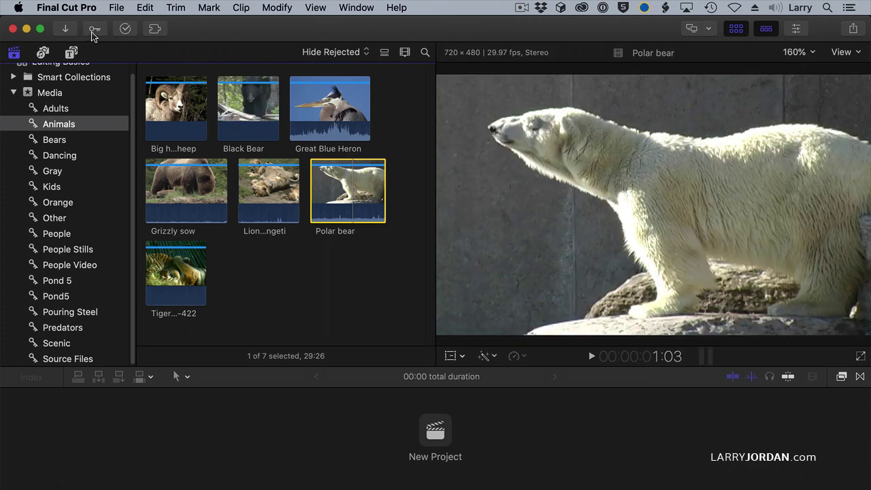
Add the Predators keyword to the Polar bear clip
click(94, 29)
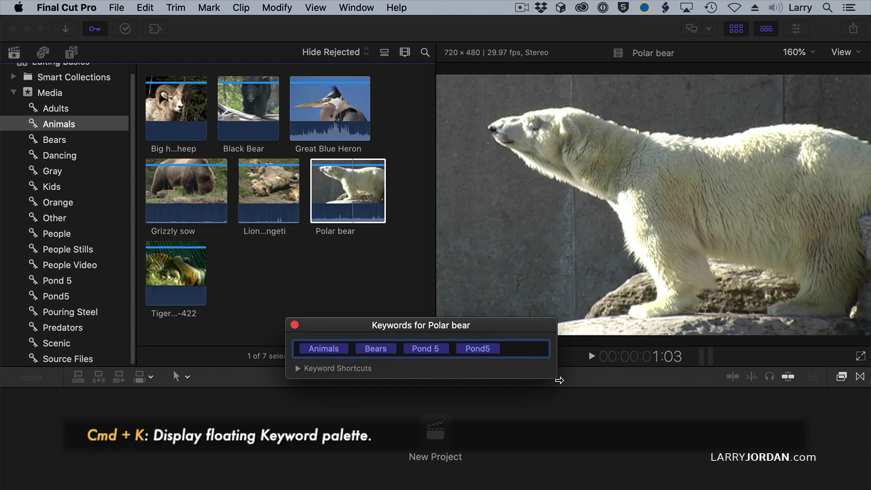
text(Predators)
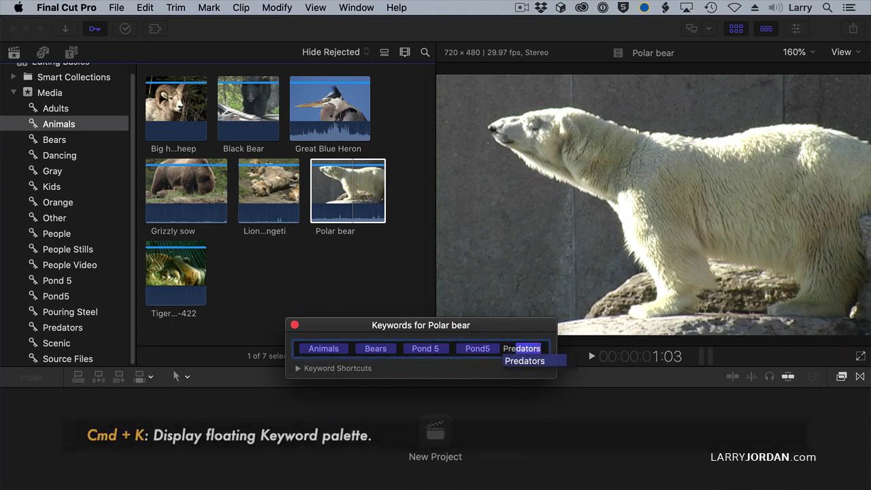
key(Return)
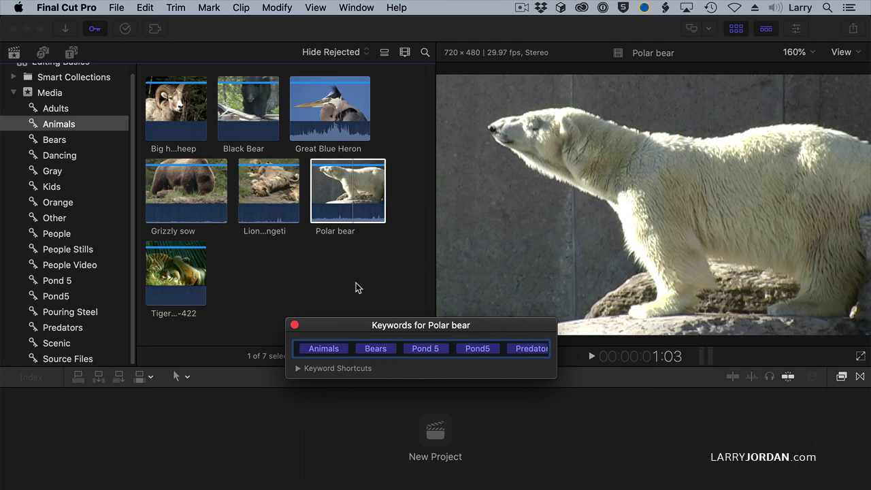
Confirm Polar bear appears in Predators, close the keyword list and return to Animals
click(55, 332)
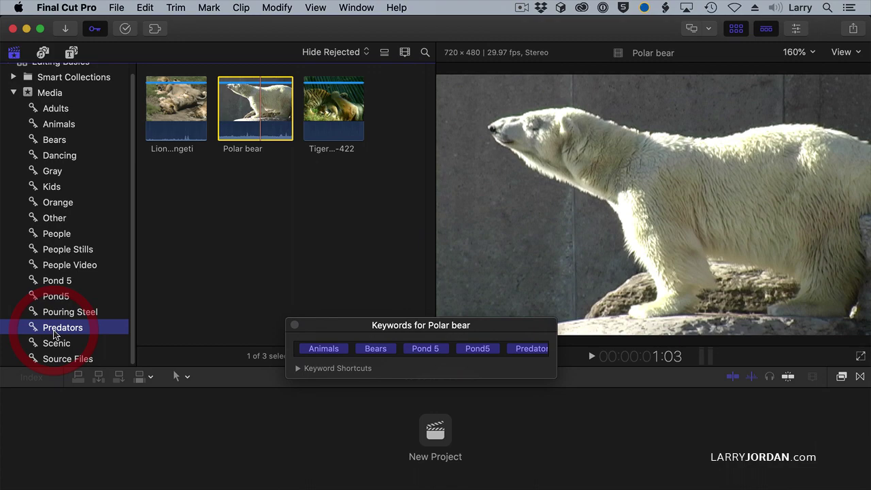
click(250, 102)
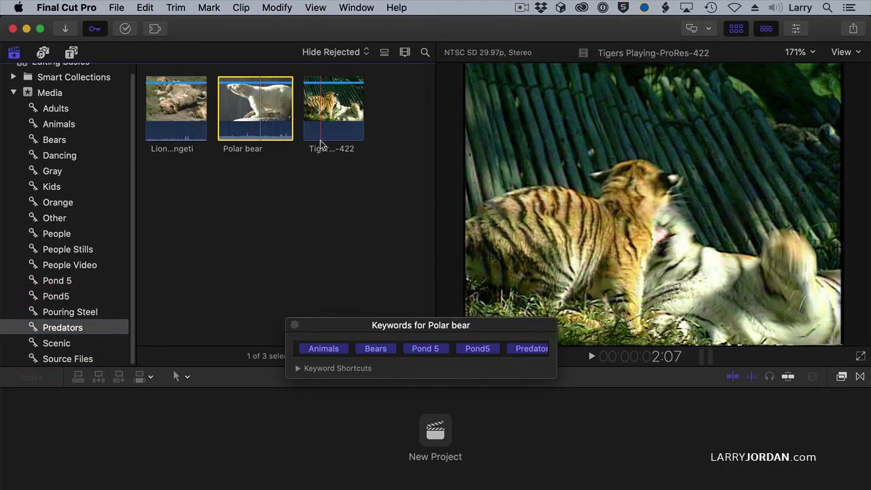
click(295, 325)
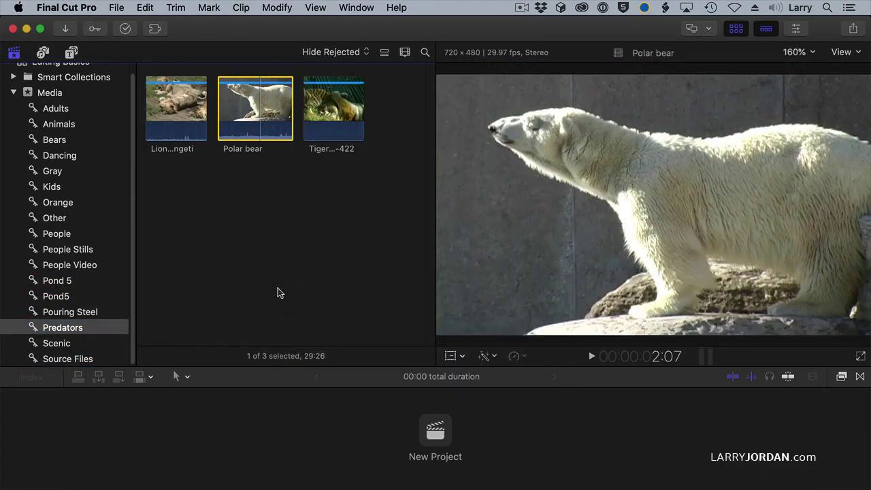
click(77, 123)
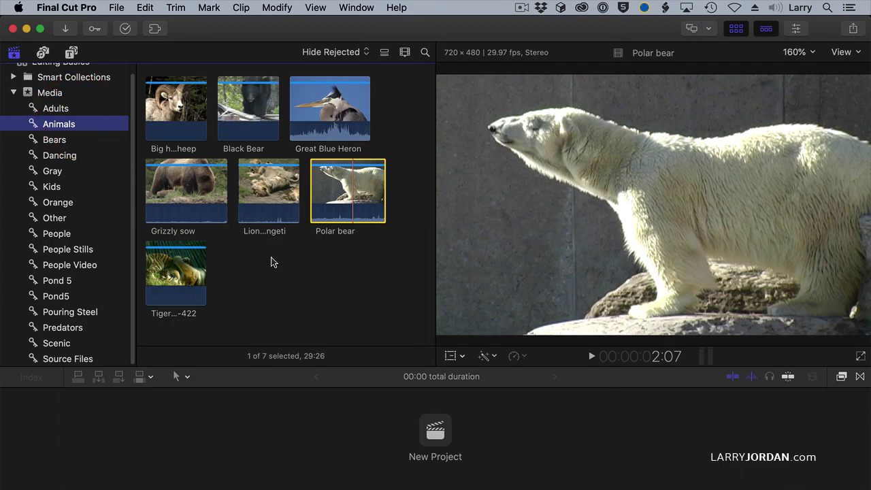
Search all 49 Media clips for 'bear'
click(86, 100)
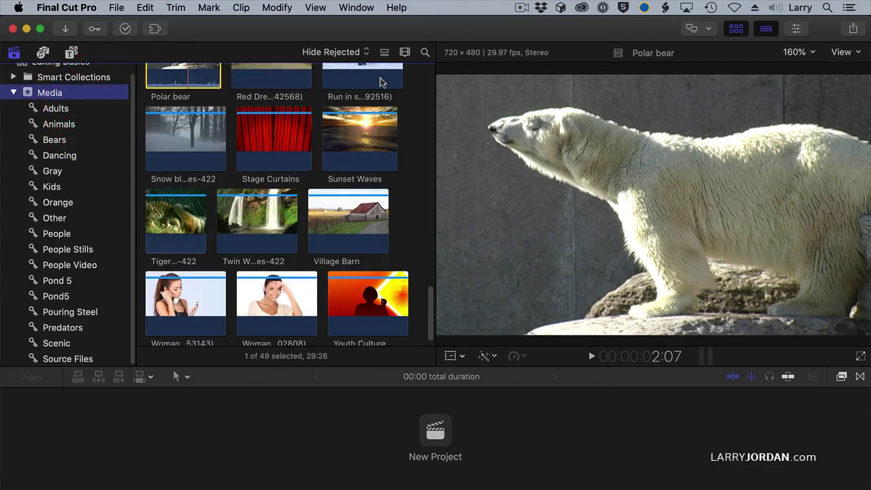
click(462, 115)
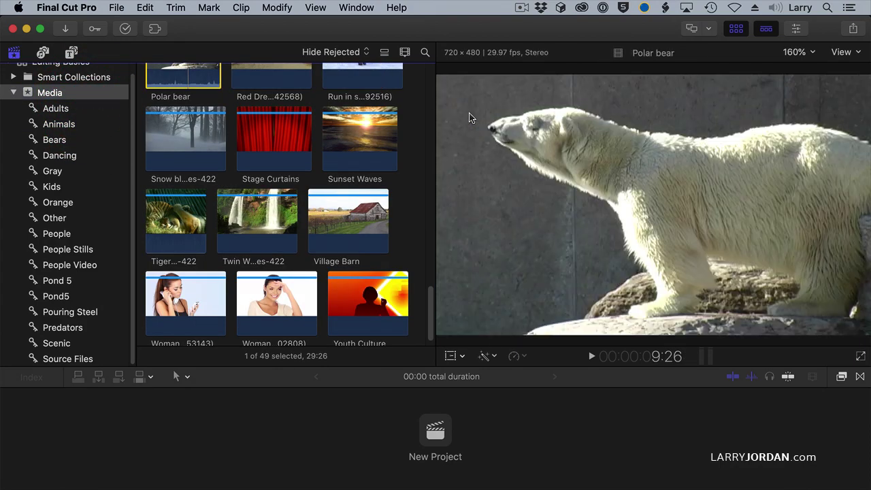
scroll(406, 96, up, 4)
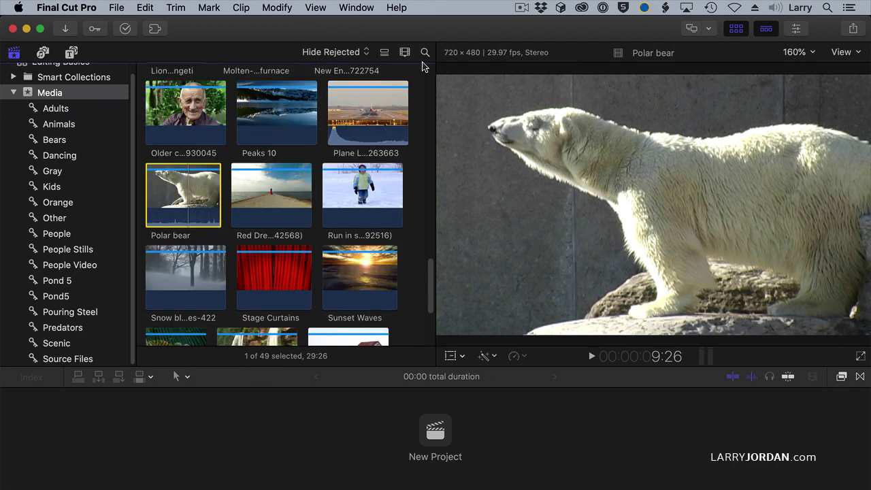
click(424, 54)
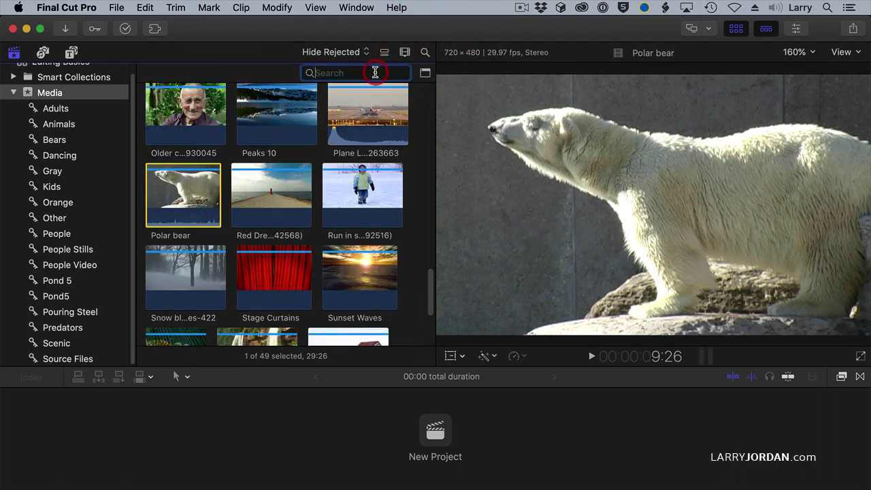
text(bear)
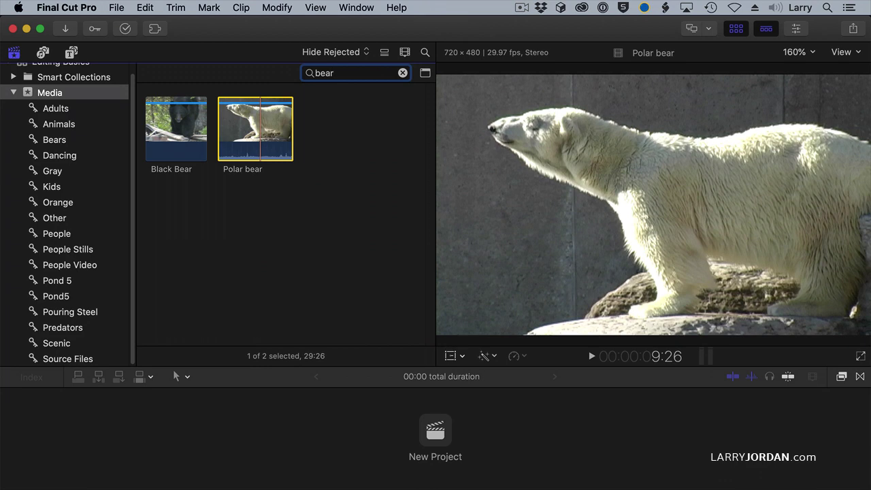
Switch to the Animals collection and clear the bear search
click(66, 131)
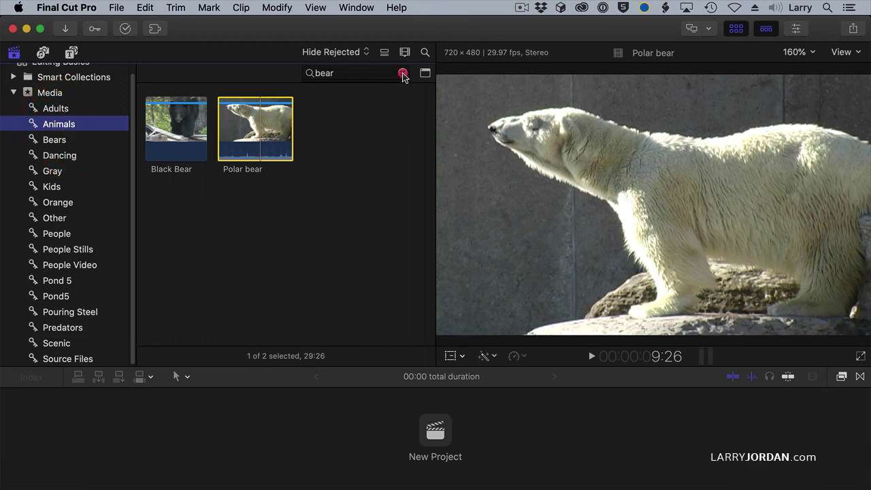
click(403, 74)
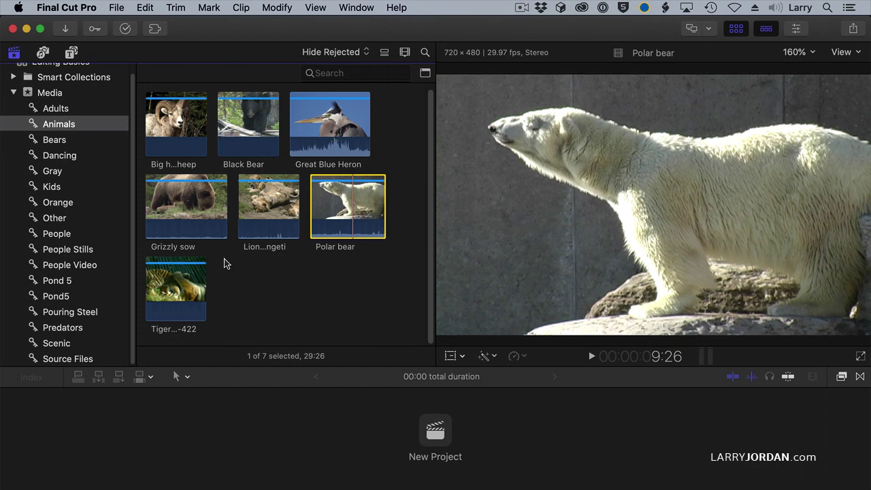
click(347, 73)
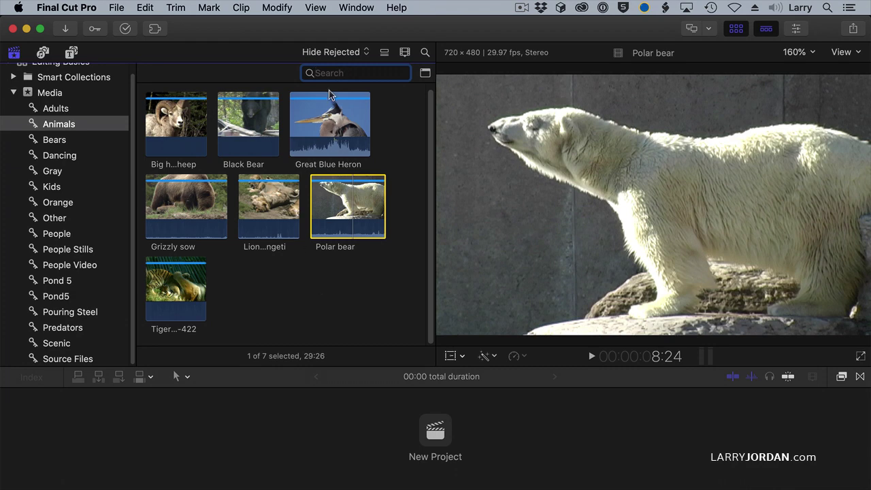
Switch the Animals clips to list view and widen the browser to reveal more columns
click(383, 53)
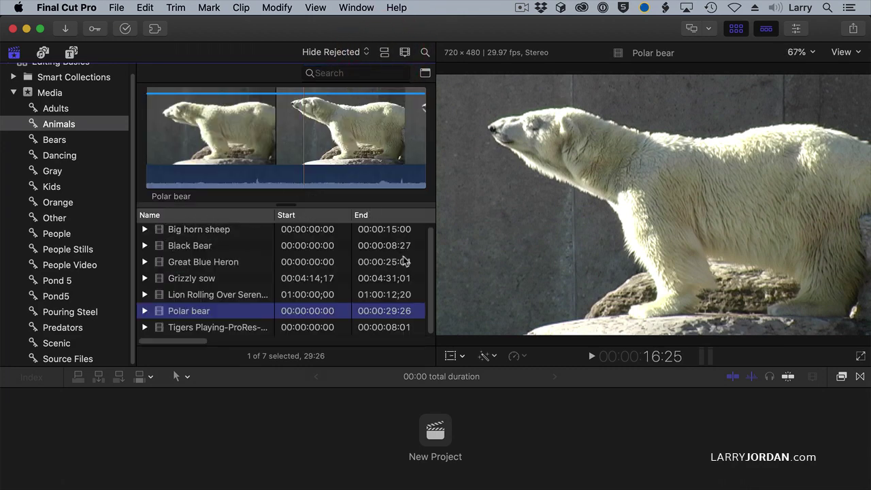
drag(432, 243, 640, 218)
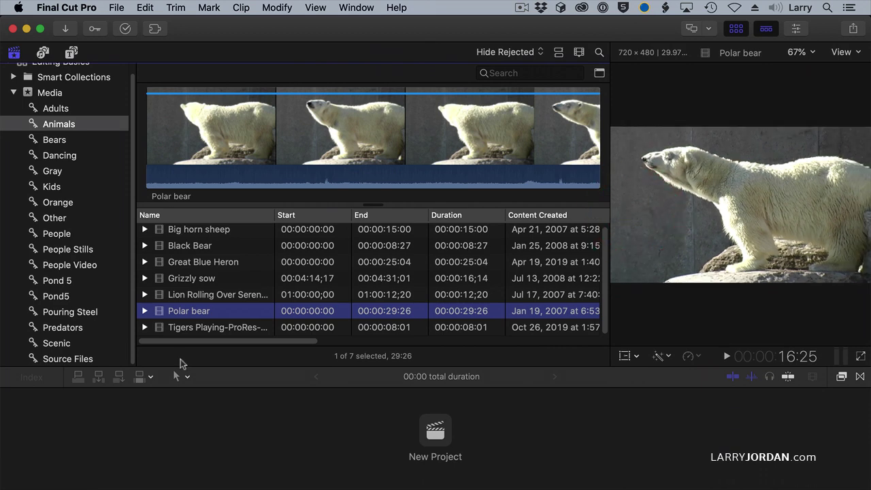
drag(199, 342, 348, 343)
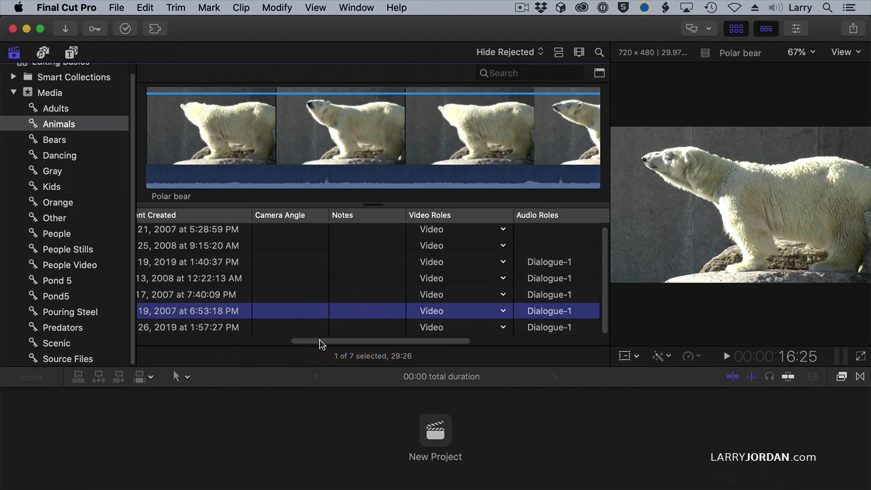
drag(321, 342, 402, 352)
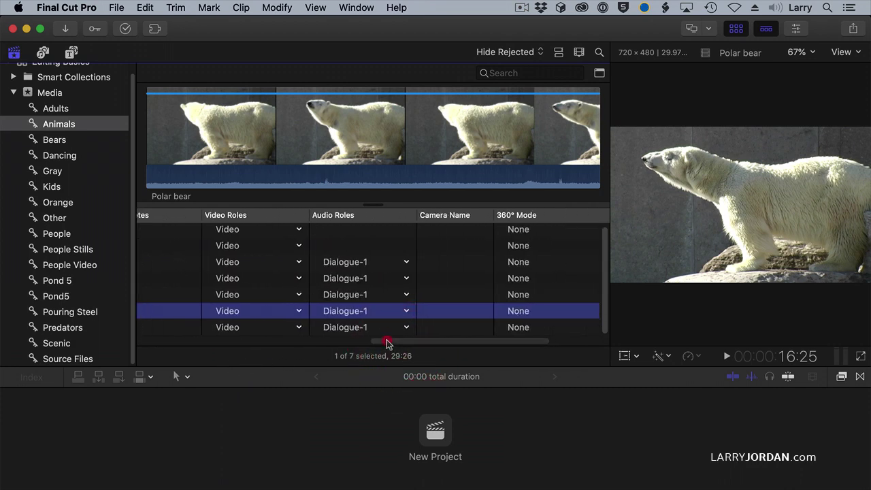
drag(387, 342, 361, 342)
Move the Notes column left, before Camera Angle
right_click(250, 217)
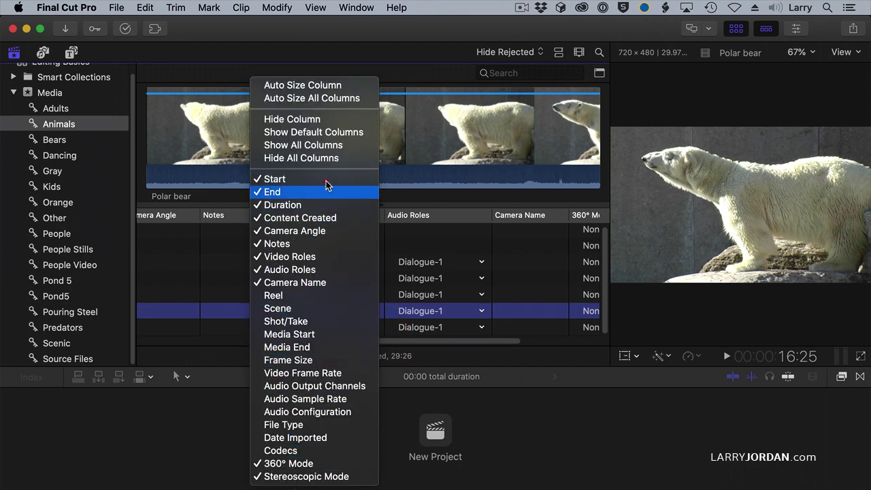
click(207, 340)
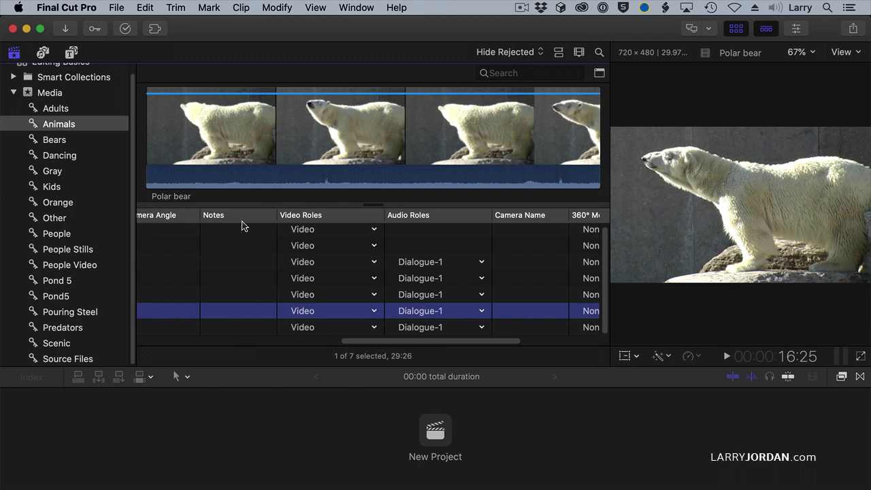
drag(243, 217, 181, 216)
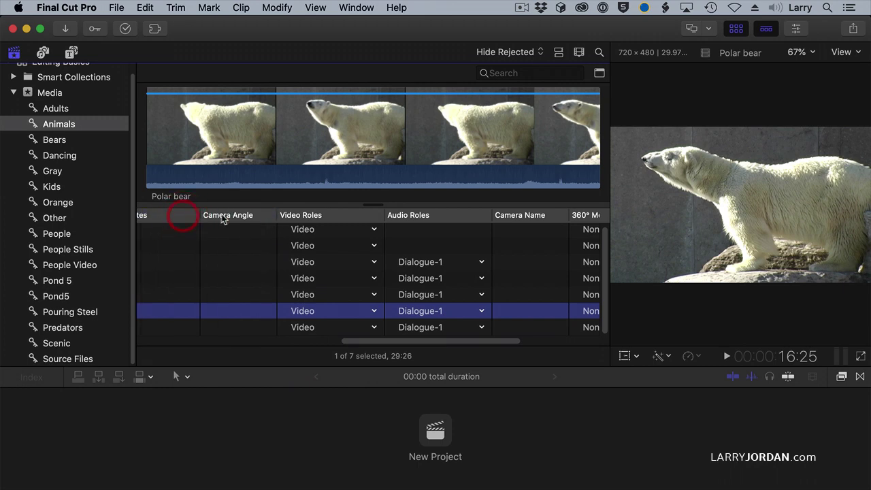
Hide the Camera Name, Camera Angle, 360° Mode and Stereoscopic Mode columns
right_click(239, 216)
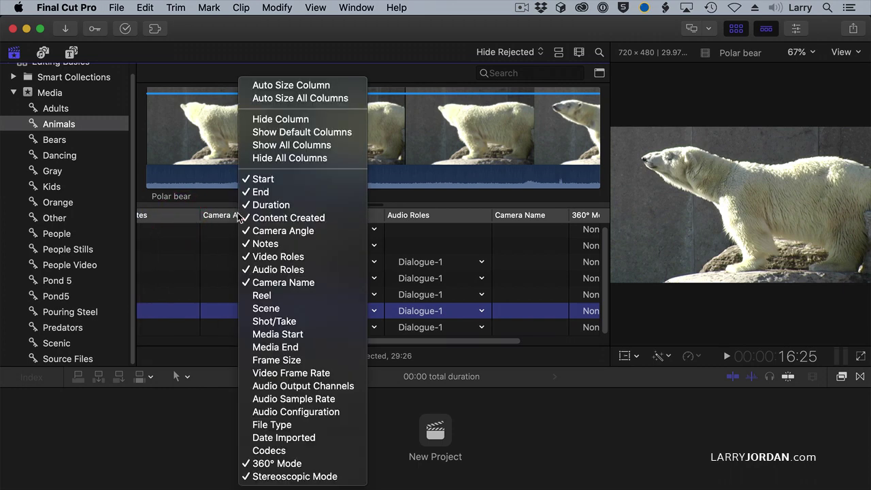
click(285, 282)
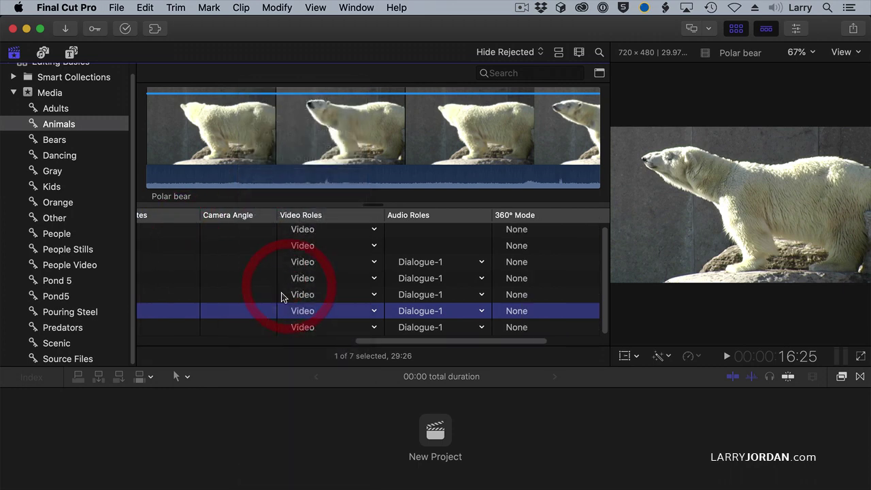
right_click(248, 219)
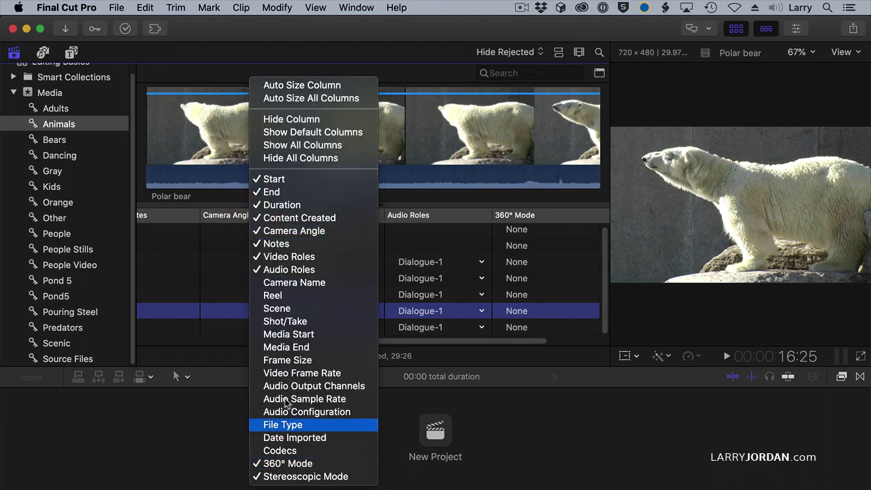
click(310, 231)
right_click(475, 214)
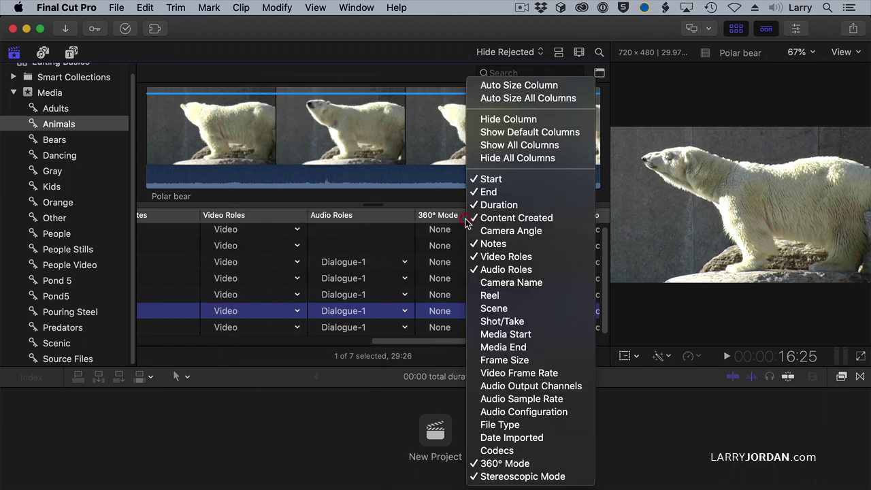
click(494, 465)
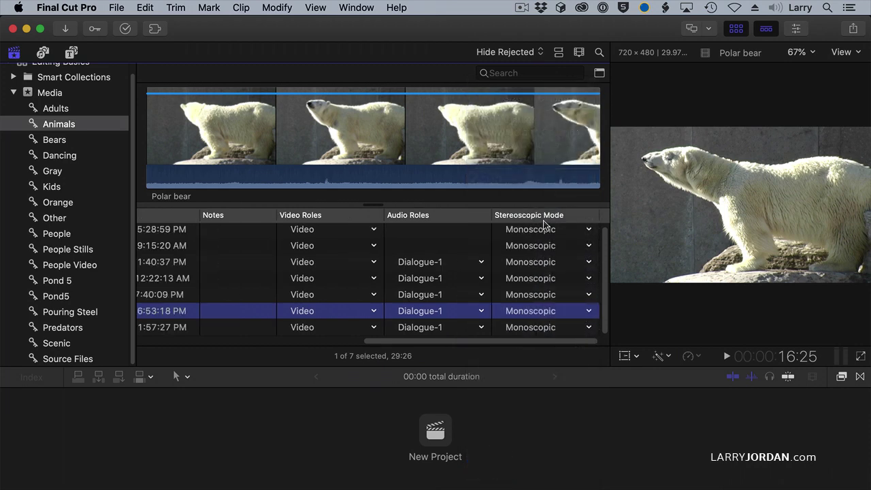
right_click(541, 217)
click(556, 476)
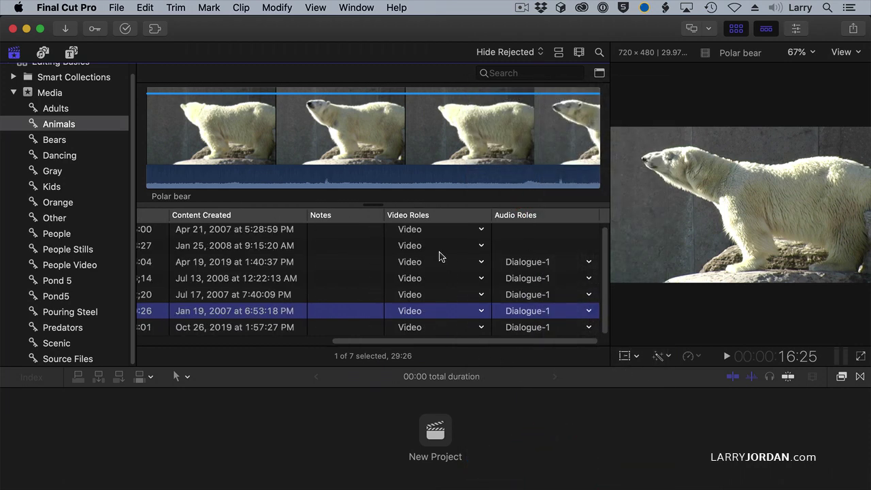
Widen the Duration column, hide Content Created, and select Big horn sheep
drag(377, 341, 266, 337)
drag(363, 216, 406, 225)
right_click(436, 217)
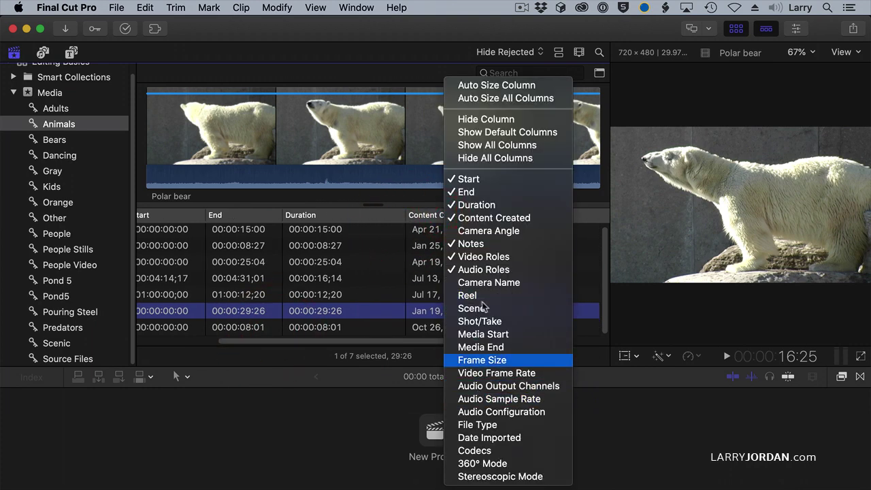
click(495, 217)
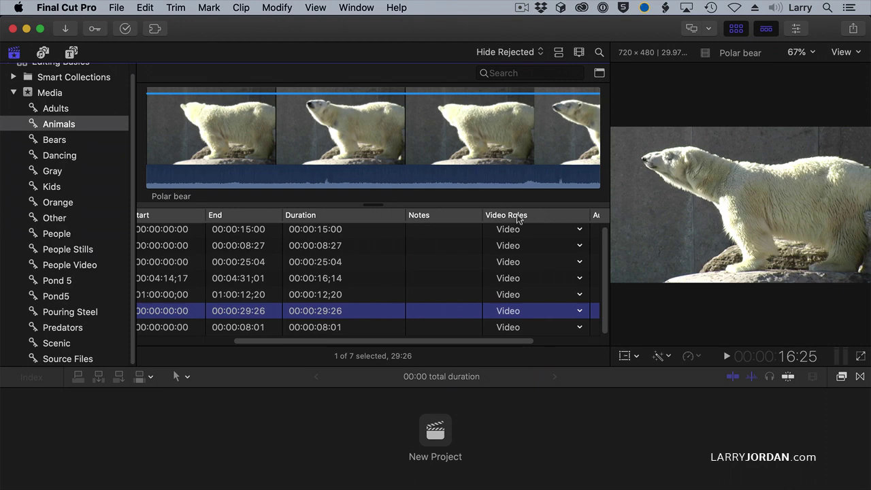
click(418, 231)
Give Big horn sheep the note 'Bear note' and search the clips for 'bear'
click(414, 228)
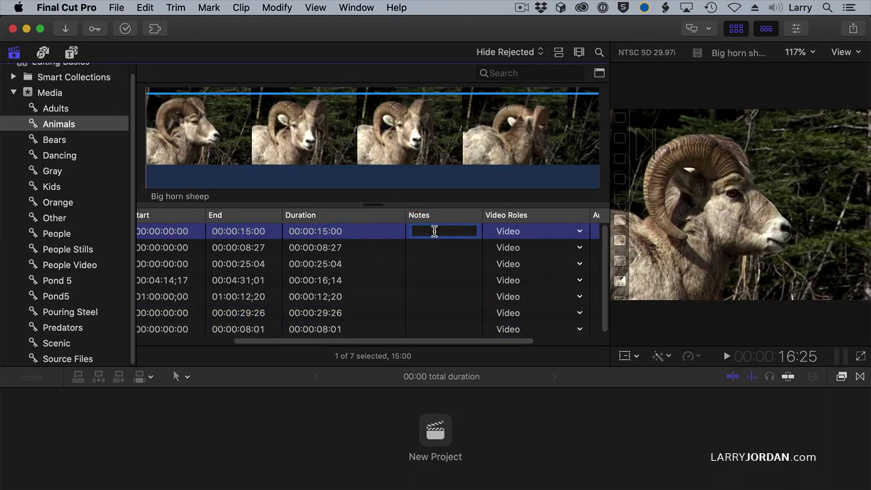
text(Bear note)
key(Return)
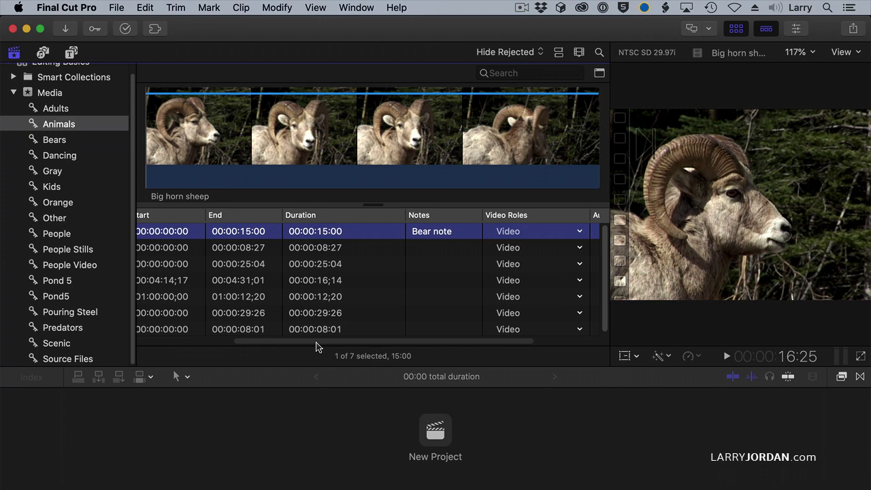
drag(317, 342, 225, 342)
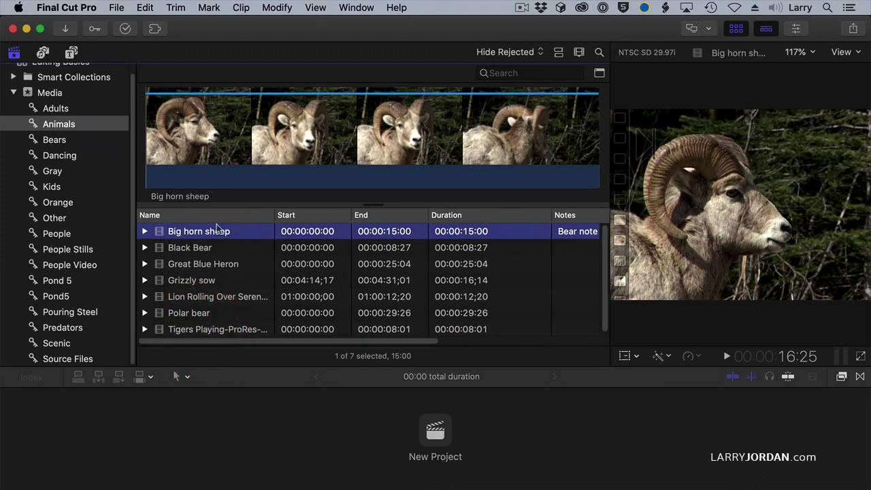
click(531, 72)
text(bear)
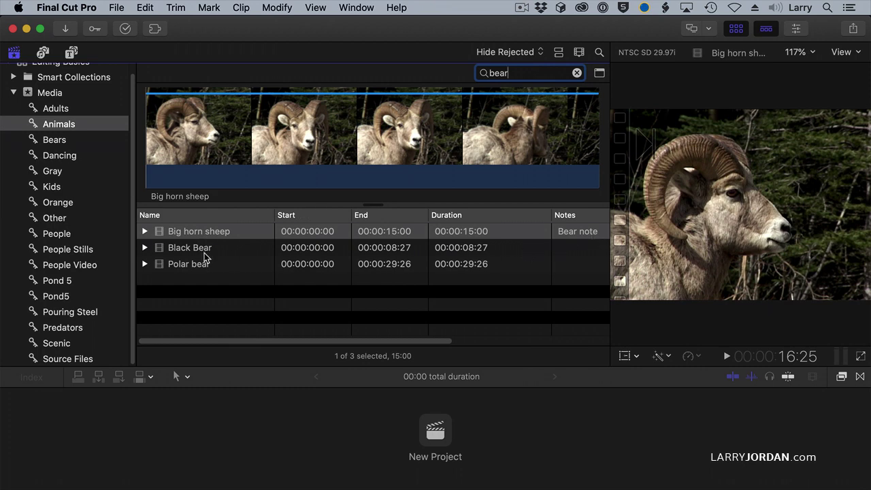
Delete the Big horn sheep note, clear the search and return to thumbnail view
click(582, 233)
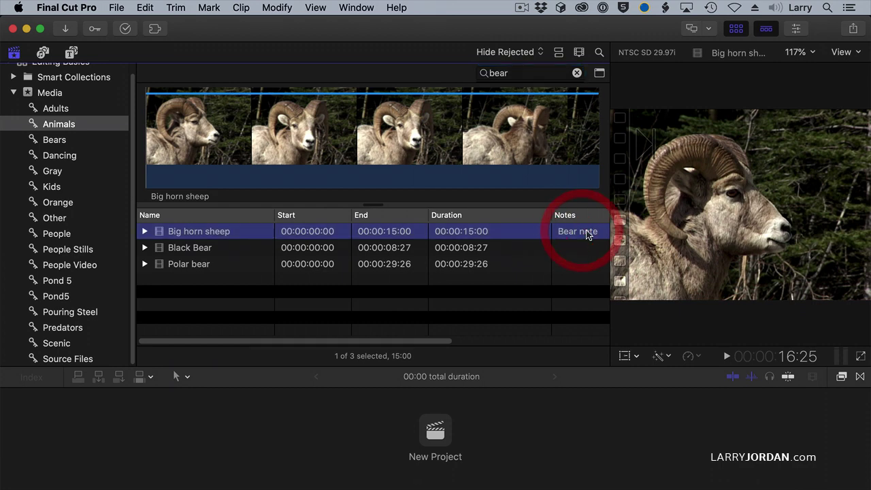
click(583, 235)
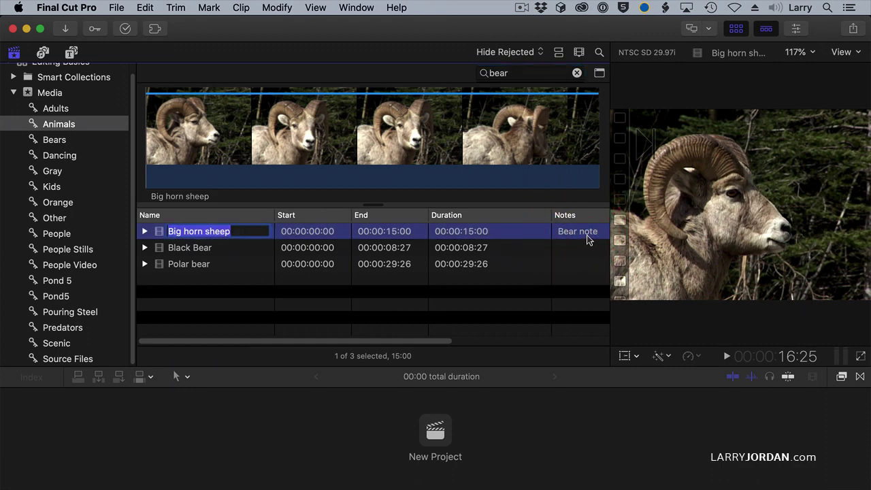
click(589, 237)
click(588, 236)
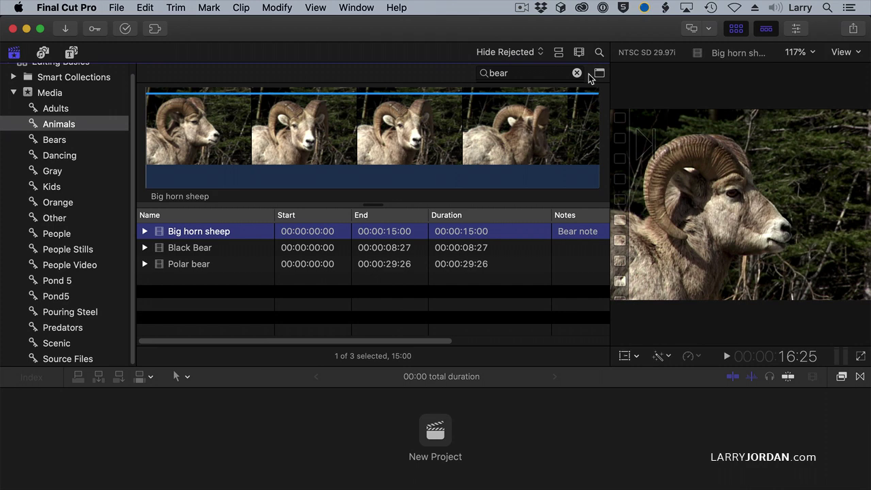
key(BackSpace)
key(Return)
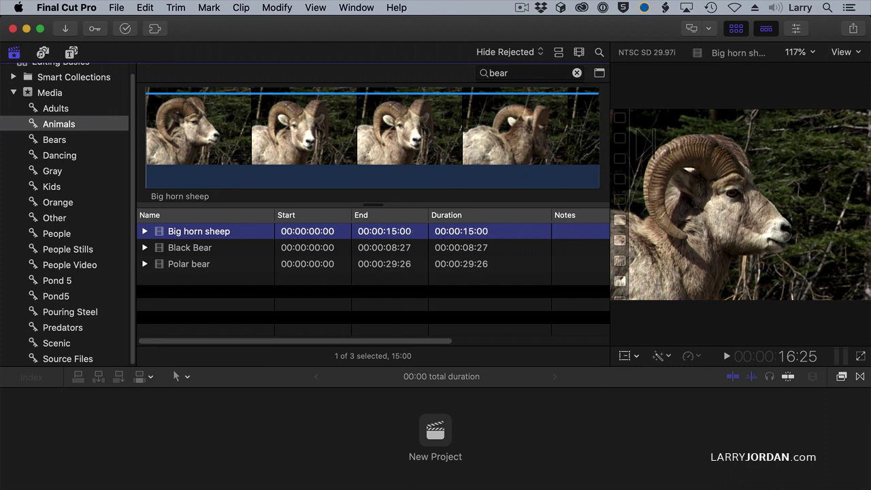
click(576, 74)
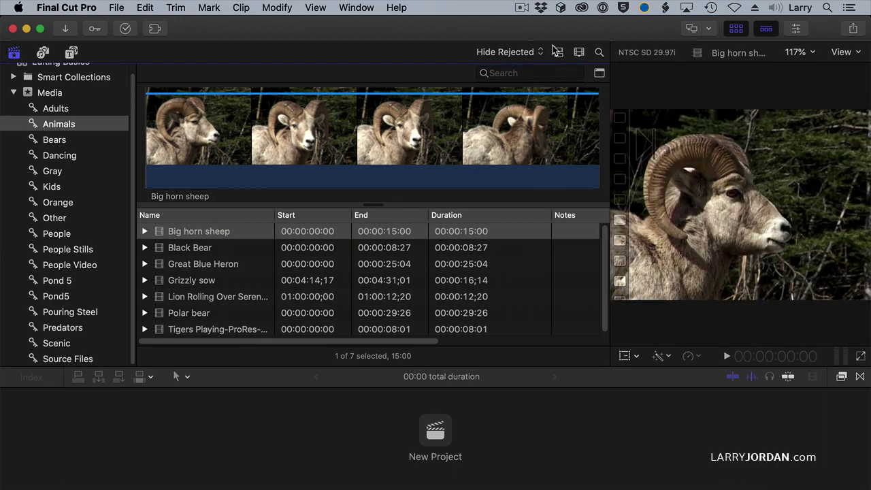
click(557, 51)
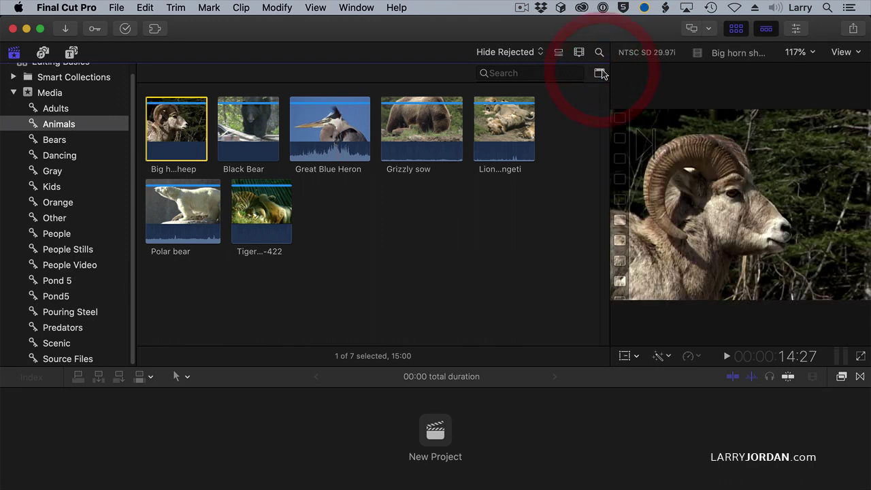
Open the Filter window, turn off the Text rule, add a Keywords rule and enlarge the window
click(599, 73)
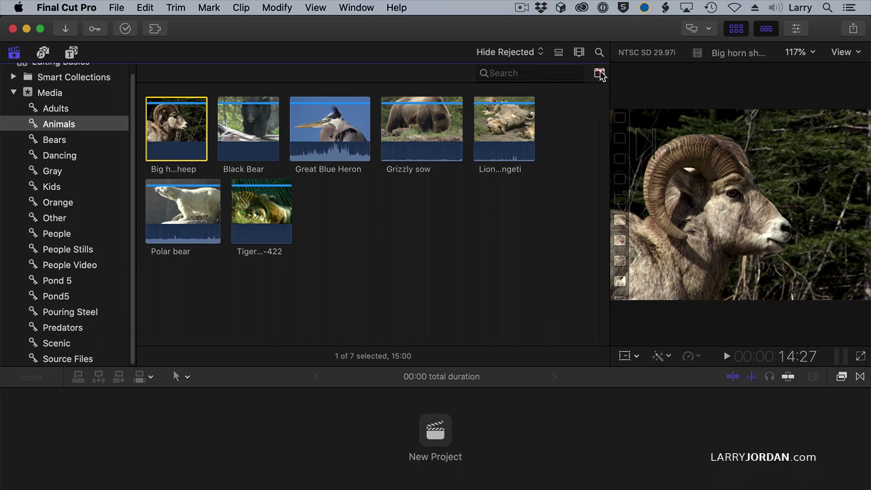
drag(554, 143, 404, 143)
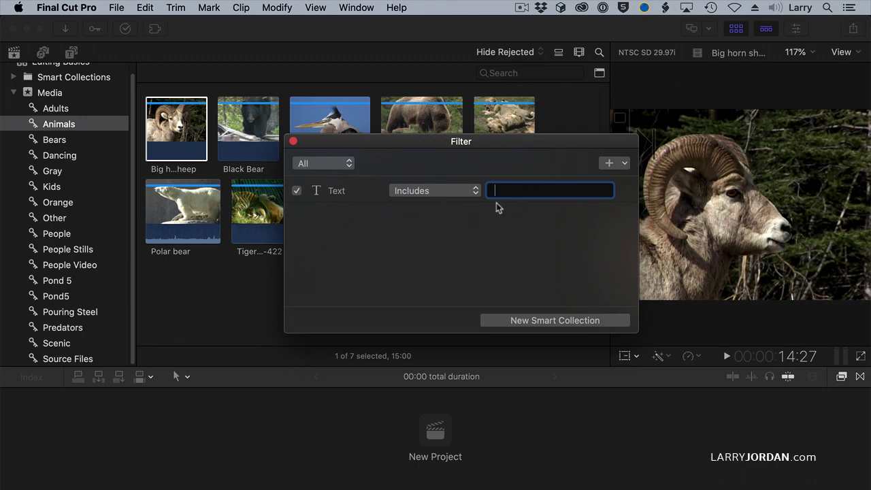
click(298, 193)
click(623, 164)
click(621, 238)
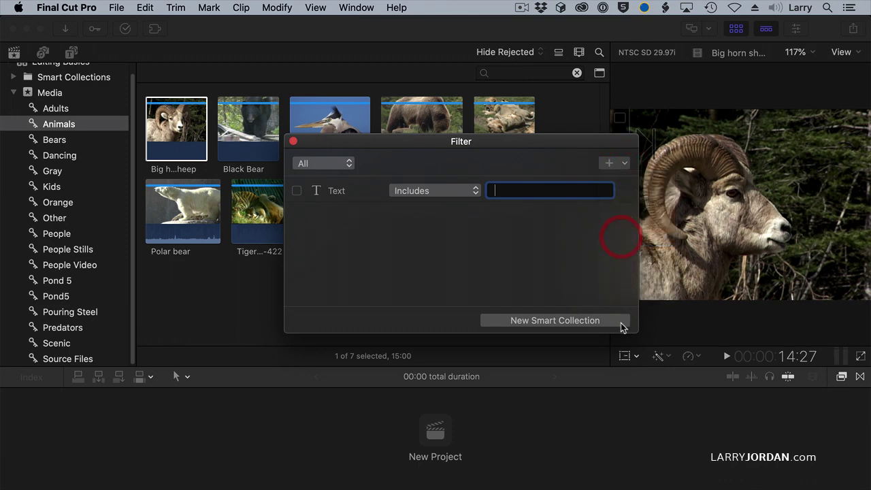
drag(636, 378, 639, 406)
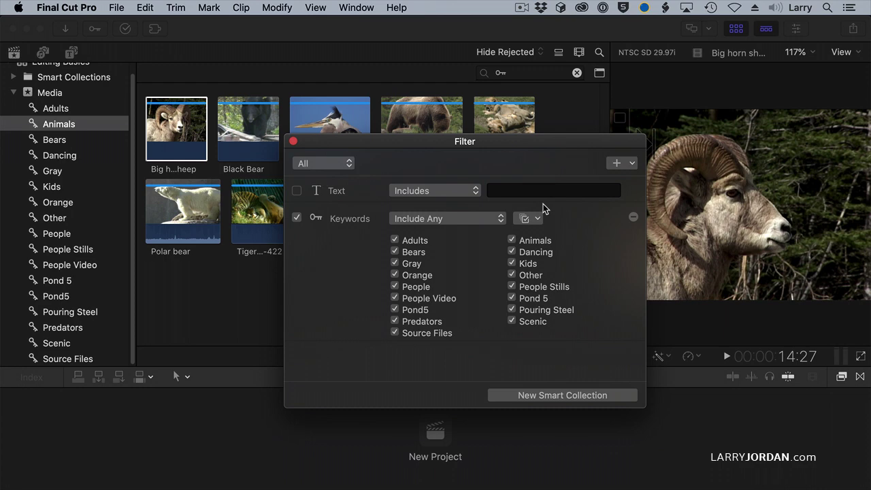
drag(421, 142, 455, 194)
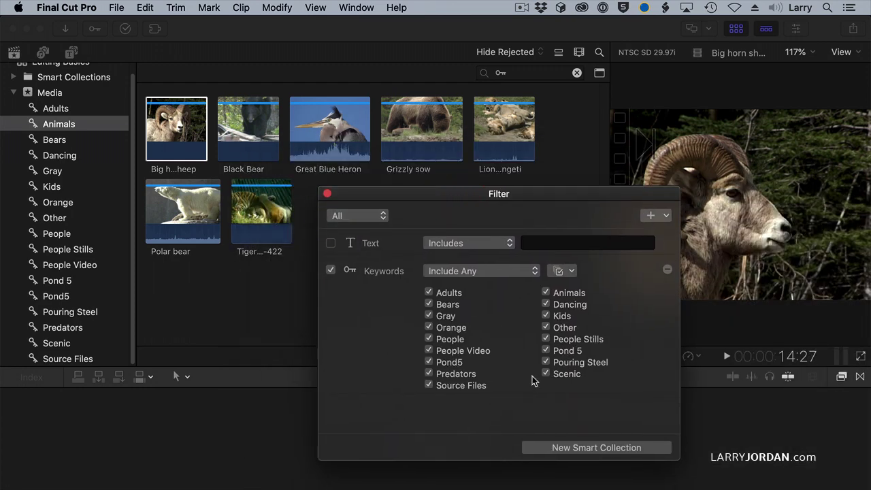
Uncheck all keywords, try the Bears and Adults filters, and show the whole Media event
click(566, 270)
click(558, 298)
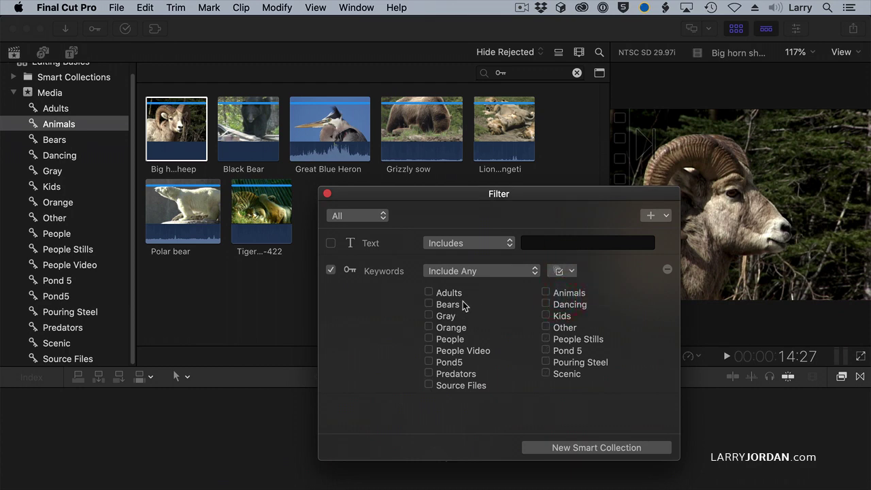
click(428, 304)
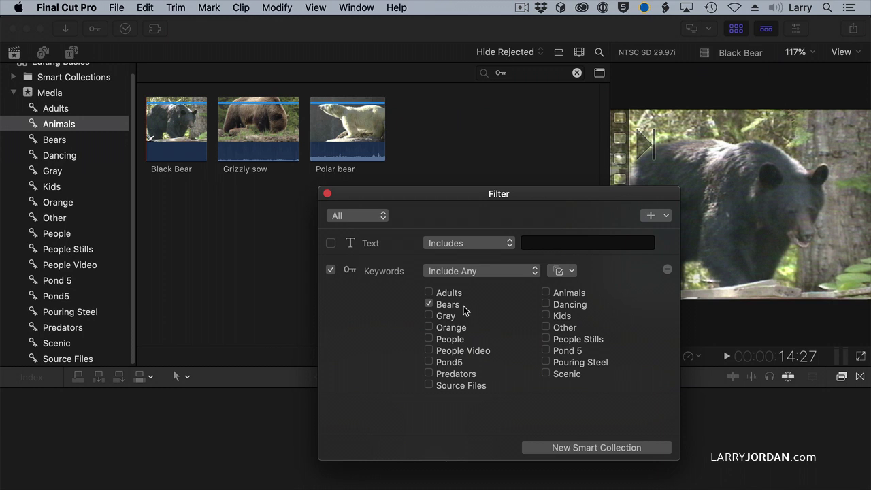
click(450, 305)
click(448, 293)
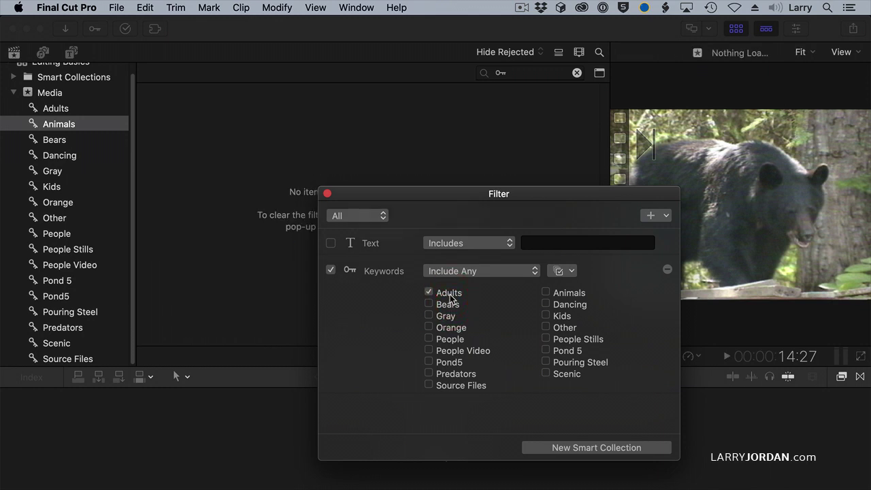
click(68, 94)
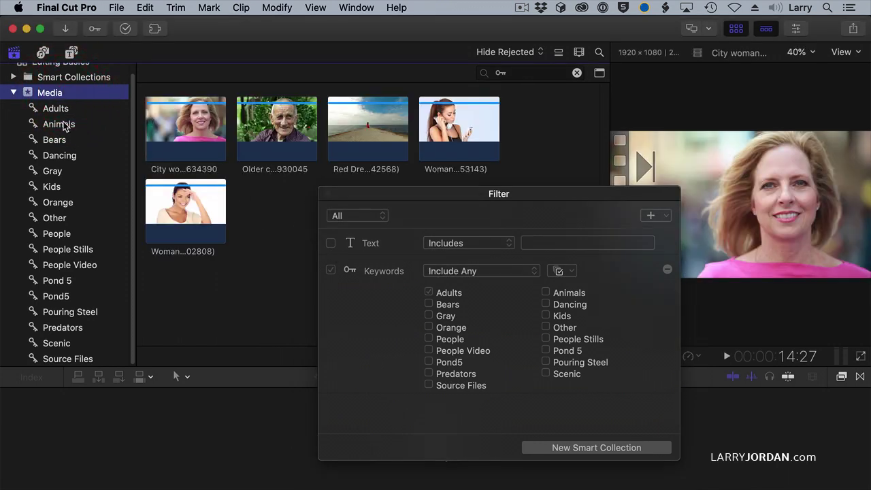
click(429, 293)
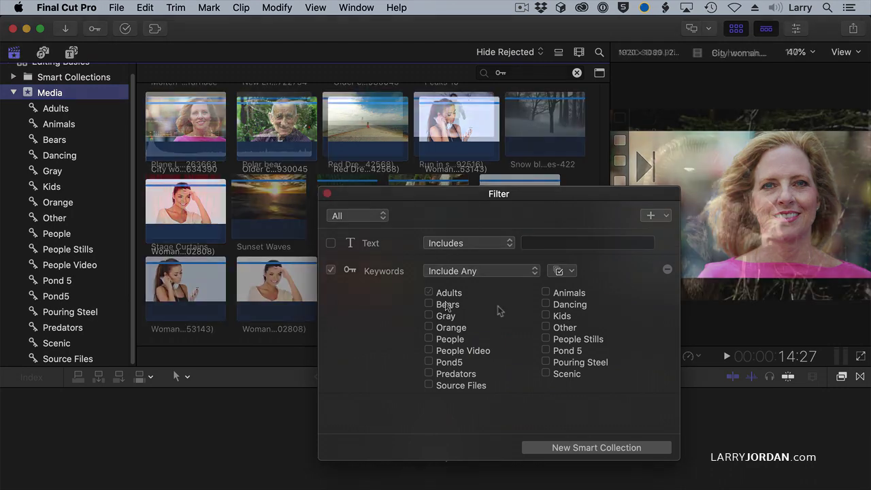
Filter the Media clips to Bears or Predators, moving the Filter window aside
click(439, 305)
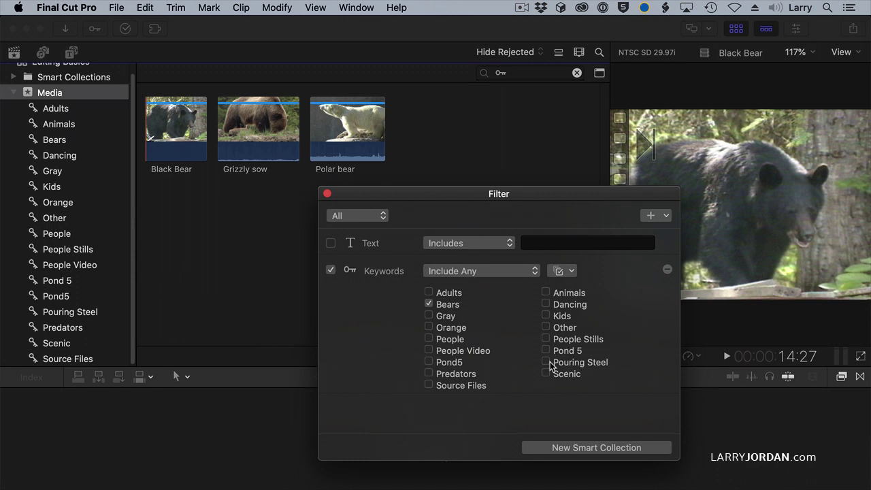
click(428, 372)
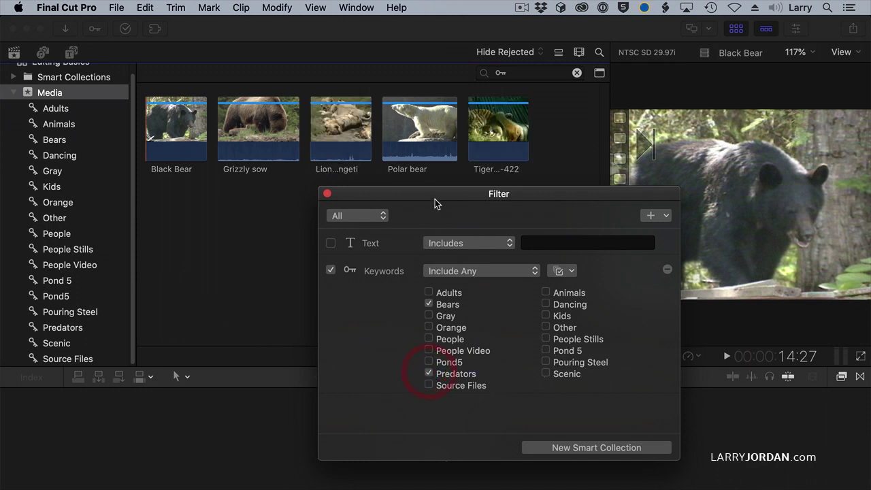
drag(438, 200, 471, 206)
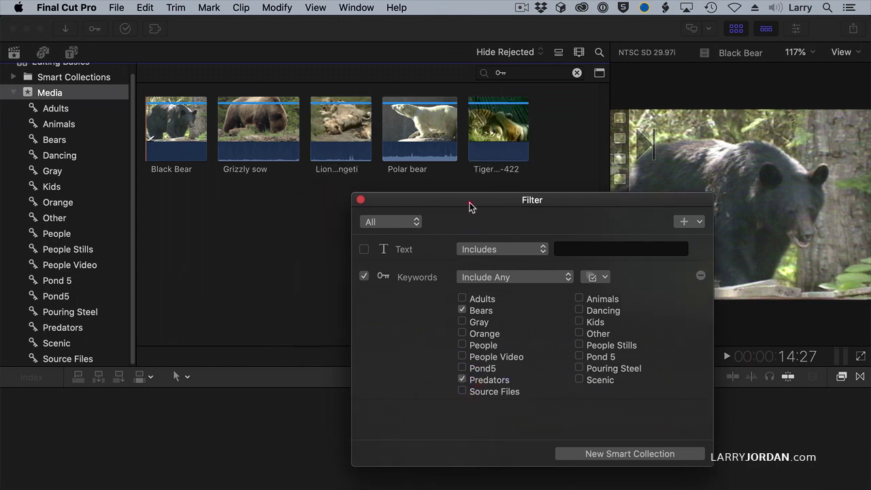
click(286, 174)
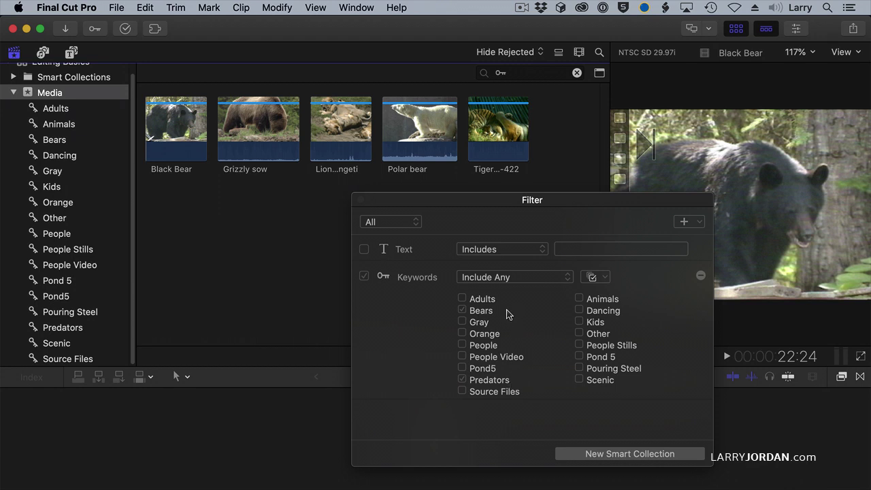
Compare Include All with Include Any, leaving the Keywords rule on Include All
click(524, 282)
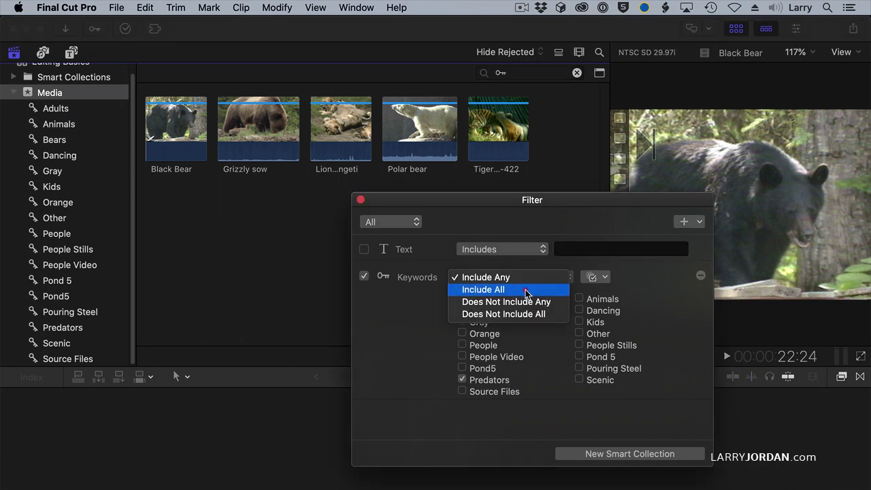
click(526, 291)
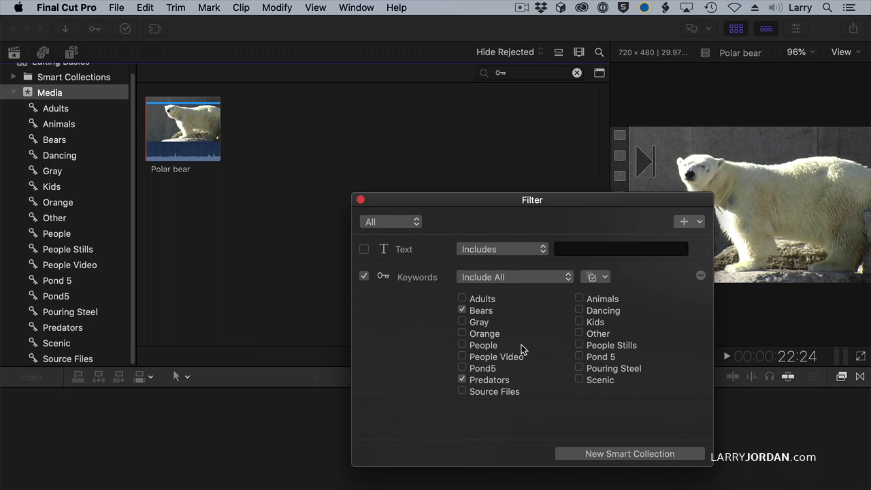
click(511, 278)
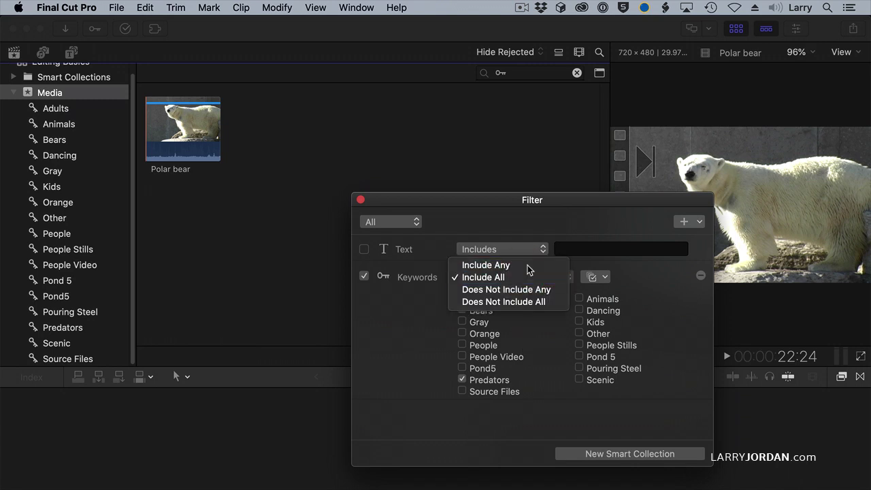
click(528, 268)
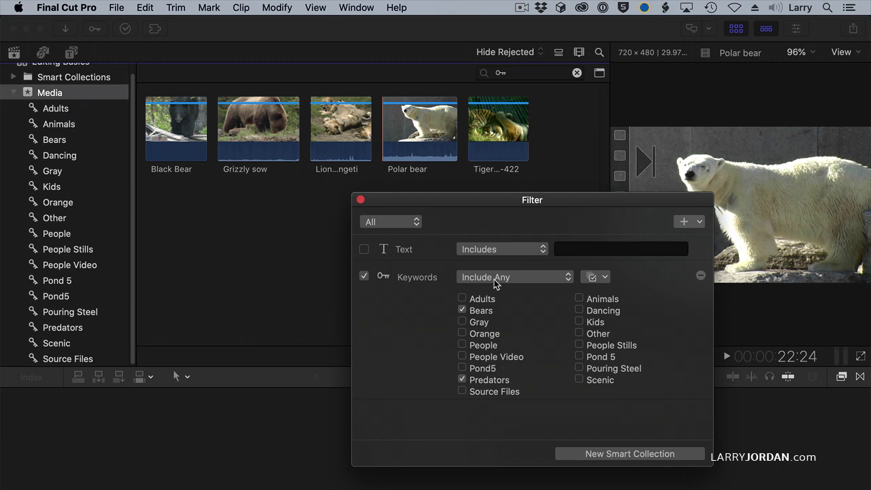
click(496, 278)
click(504, 291)
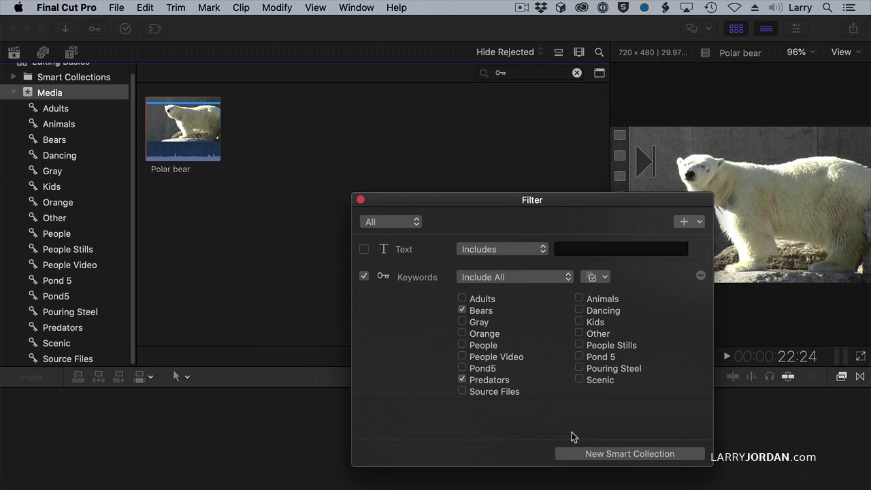
Save the filter as smart collection 'Predators & Bears', then select Grizzly sow in Animals
click(604, 455)
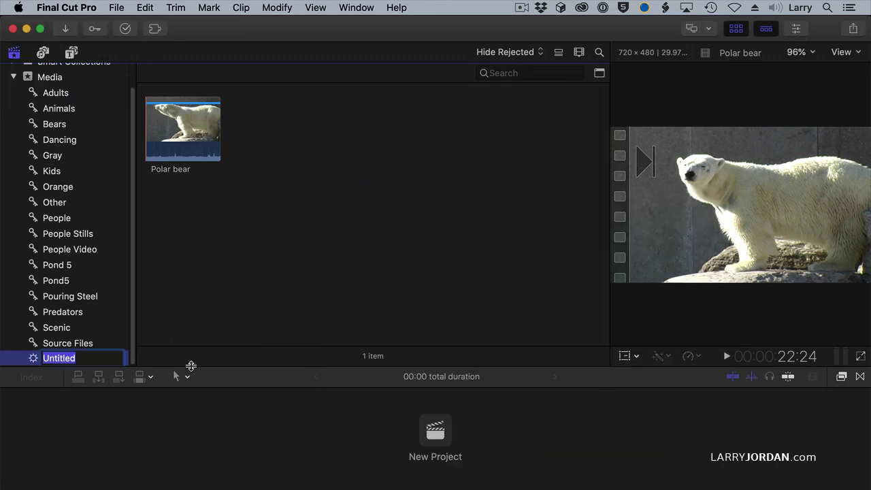
text(Predatros)
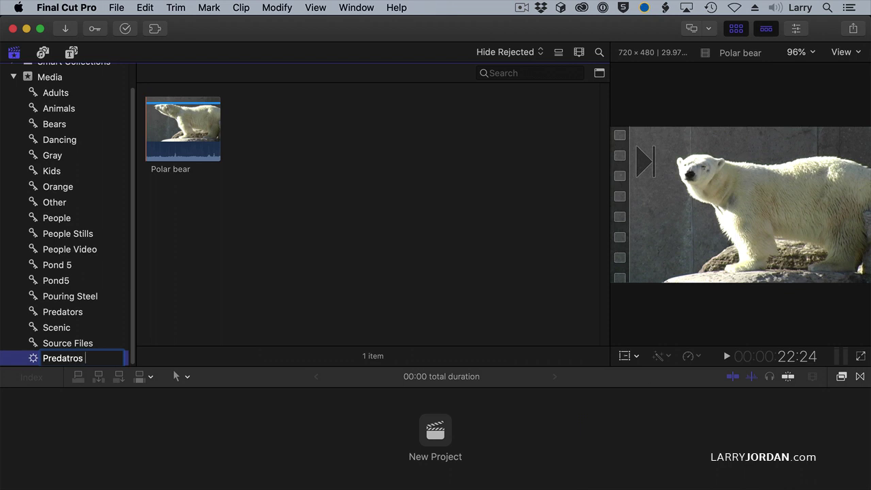
key(BackSpace)
key(BackSpace)
key(BackSpace)
text(ion)
key(BackSpace)
key(BackSpace)
key(BackSpace)
text(ors & Bears)
key(Return)
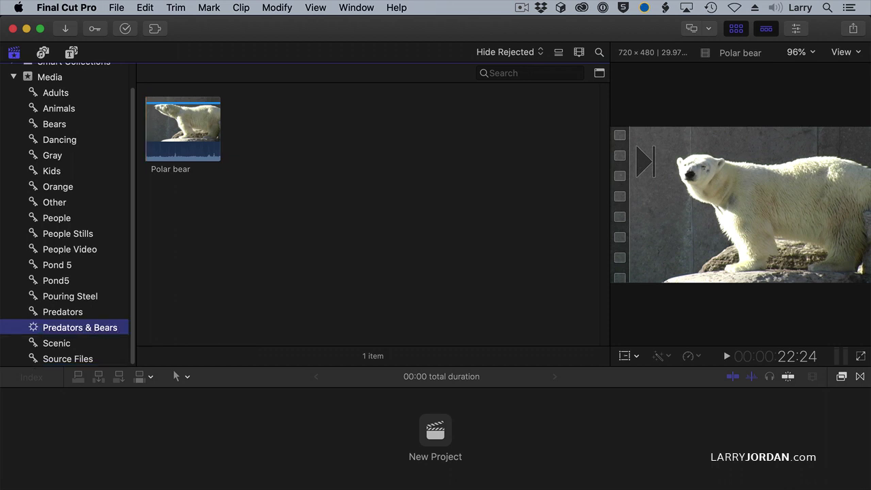
click(51, 109)
click(442, 143)
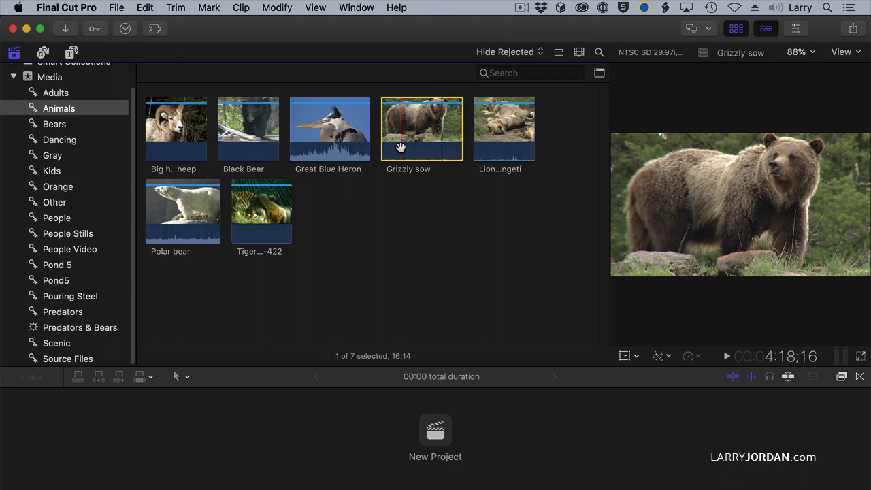
Tag Grizzly sow with Predators and remove its Pond5 and Pond 5 keywords
click(93, 29)
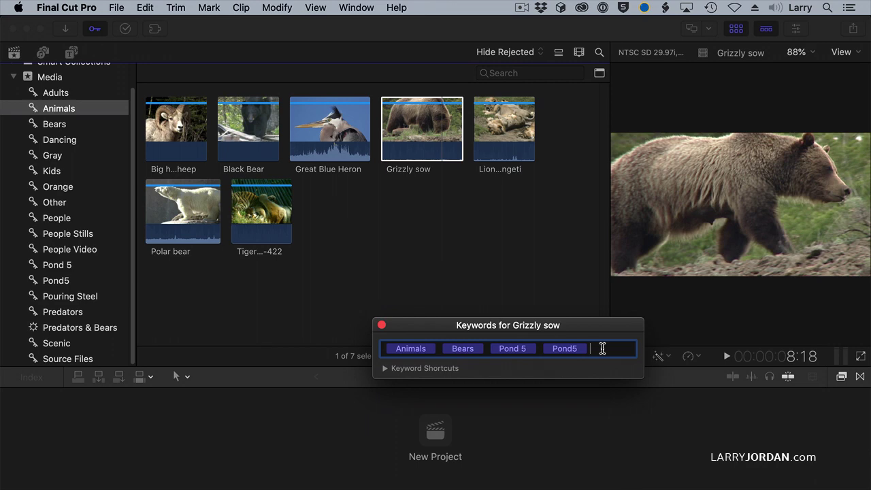
text(Predators)
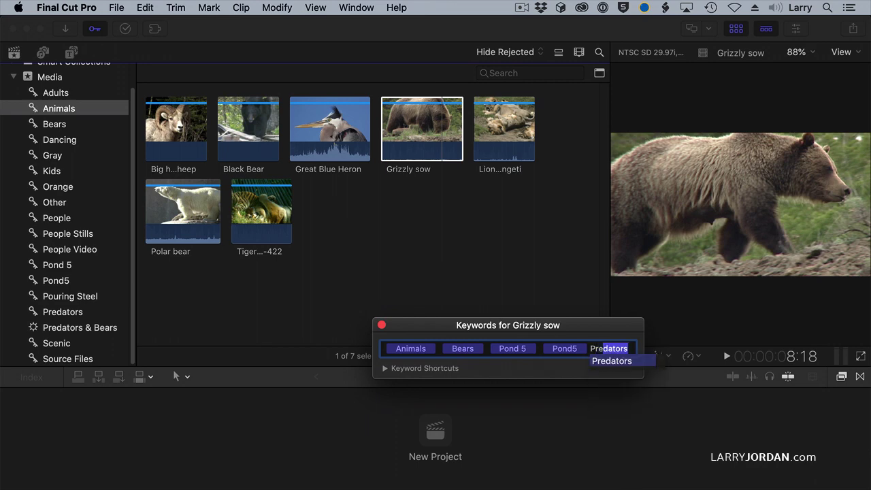
key(Return)
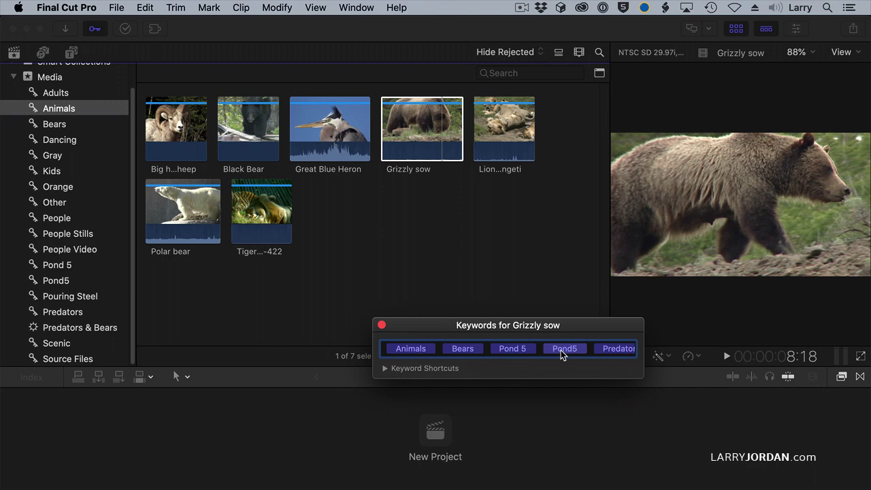
key(Delete)
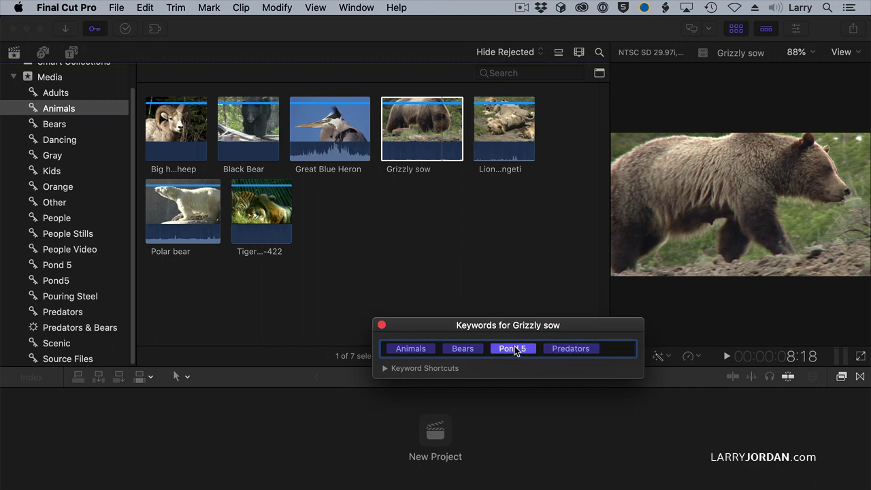
key(Delete)
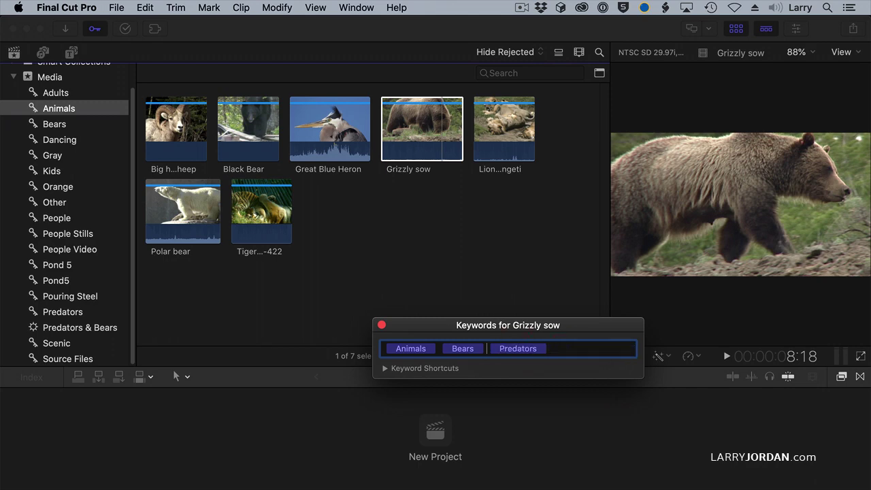
click(381, 325)
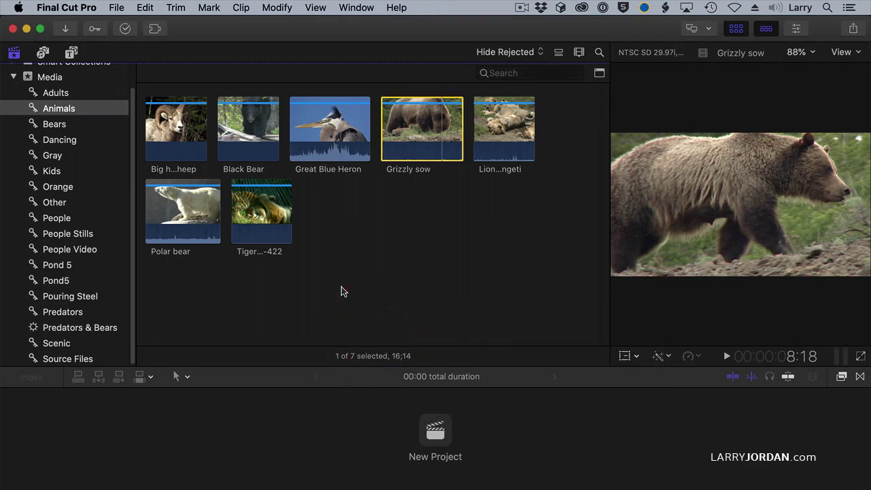
View the Bears collection, then the Predators & Bears smart collection's two clips
click(41, 124)
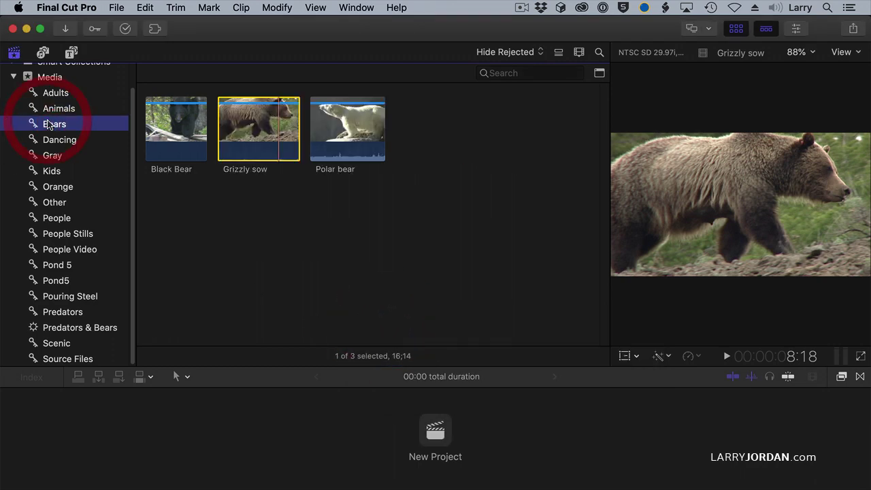
click(268, 156)
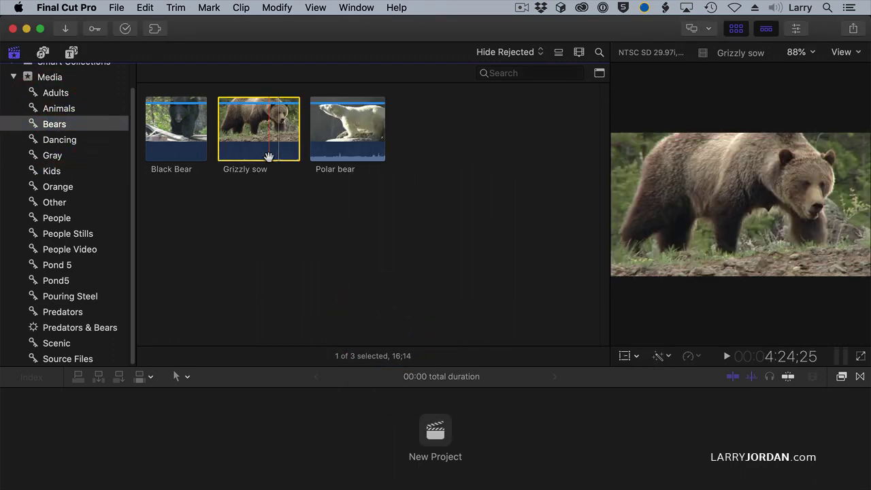
click(97, 328)
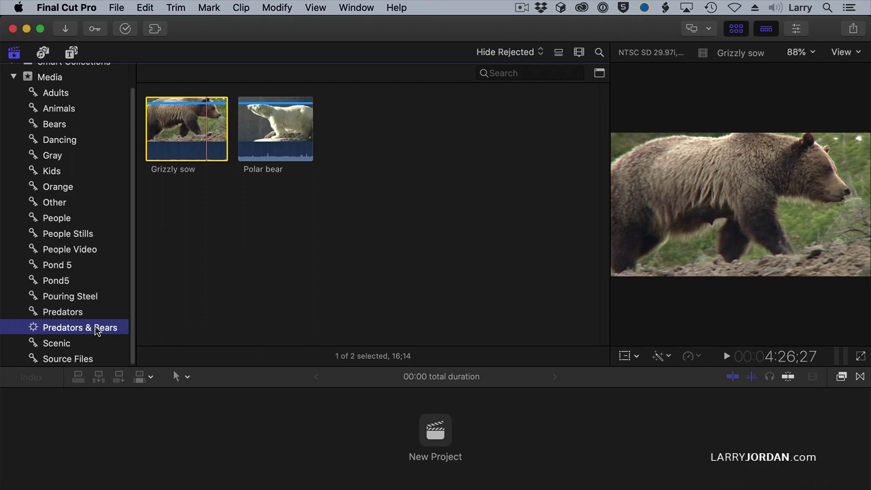
Delete the Predators & Bears smart collection, then collapse Media and expand the built-in Smart Collections
right_click(96, 329)
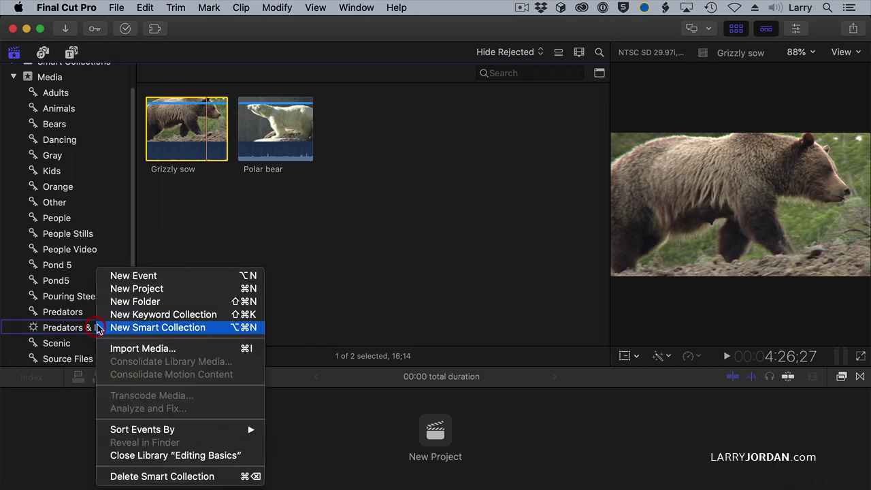
click(184, 477)
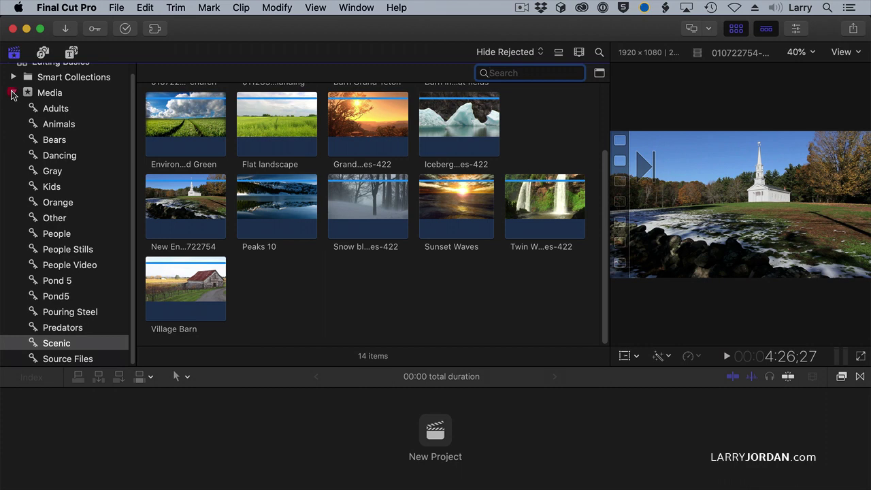
click(12, 94)
click(12, 87)
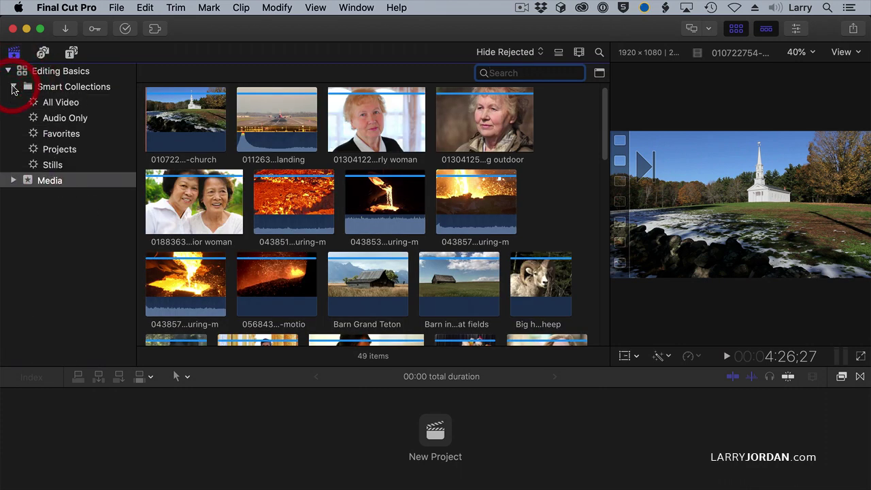
Browse All Video, Audio Only, Favorites and Projects, finishing on Stills with its five images
click(93, 103)
click(90, 119)
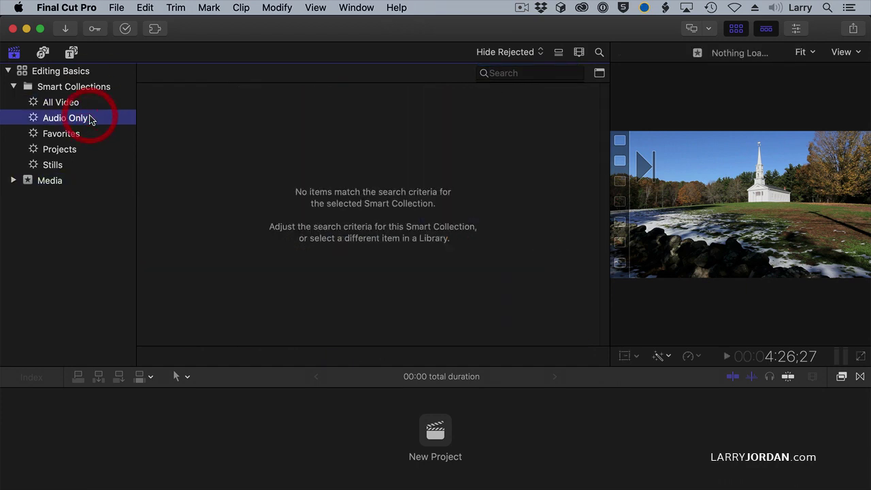
click(83, 134)
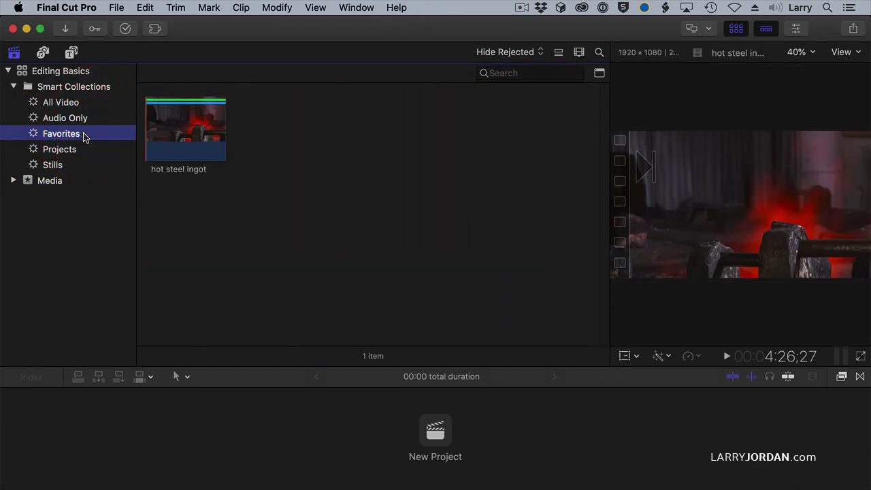
click(88, 151)
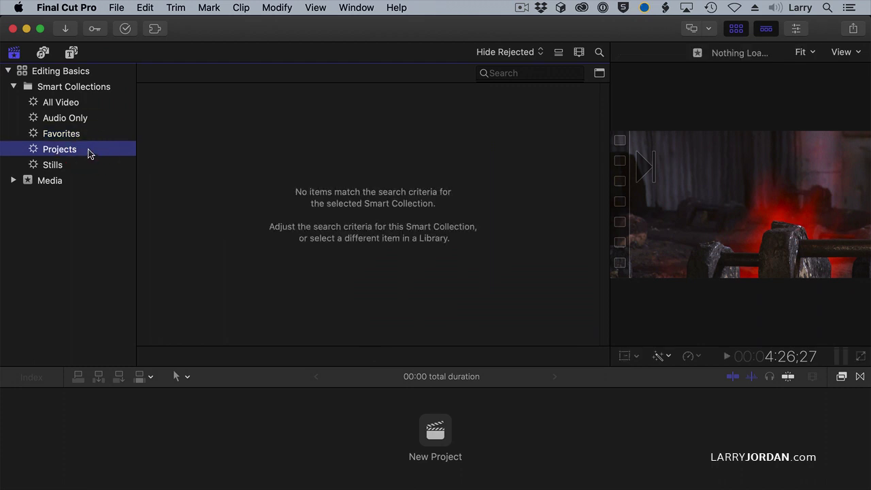
click(83, 166)
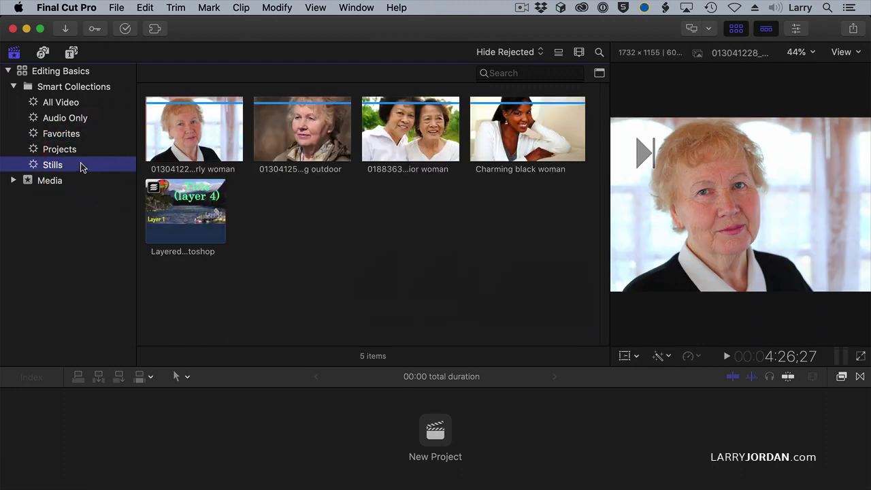